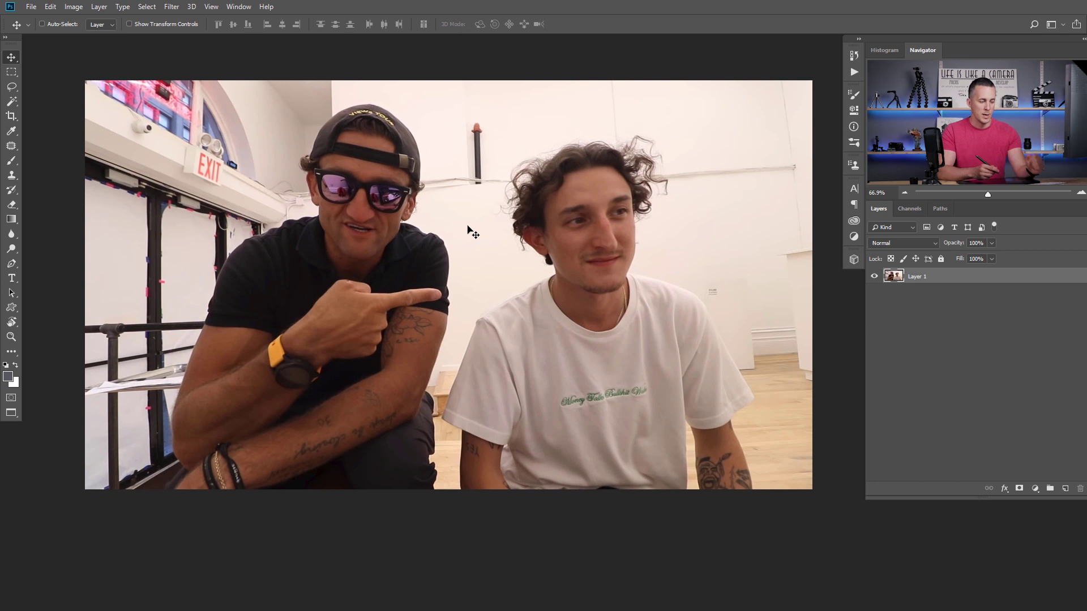
Step: Draw a loose Lasso selection around the man in the white T-shirt, including his hair and arms
key("l")
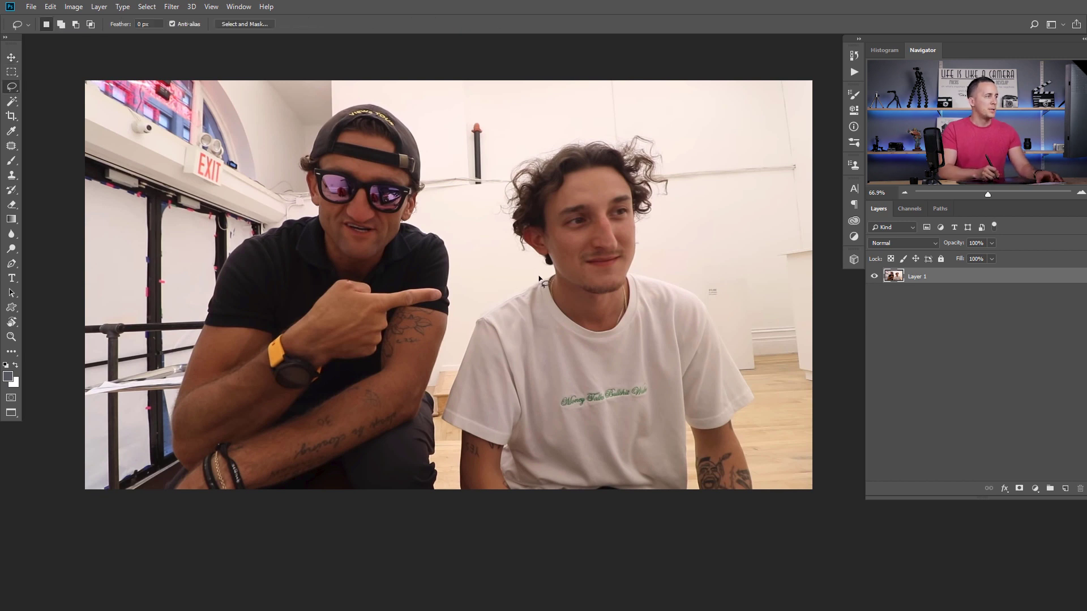
left_click_drag(507, 294, 478, 312)
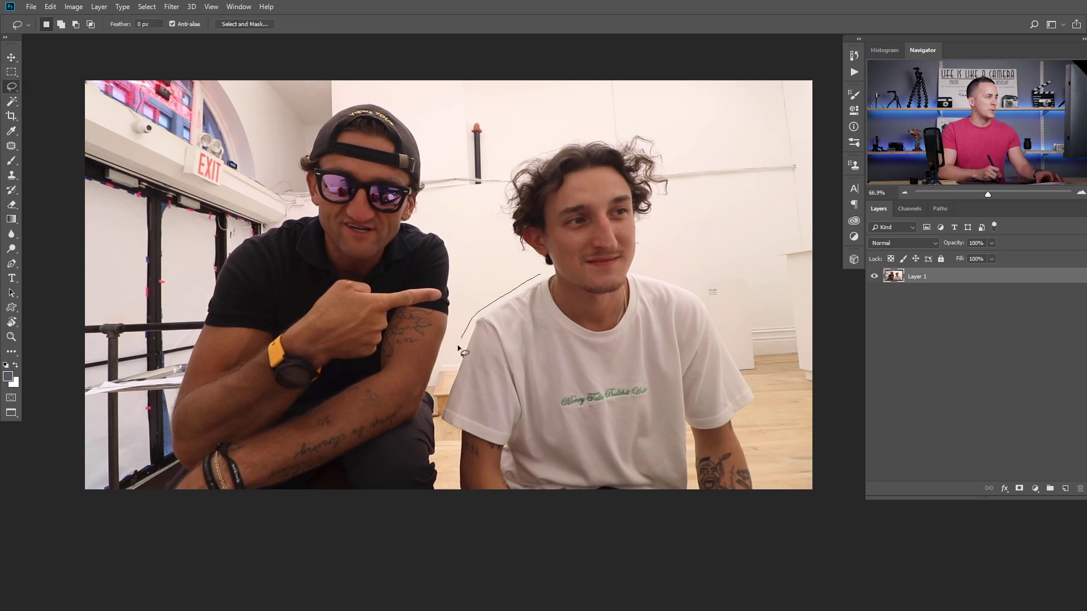
mouse_move(455, 475)
left_mouse_down()
mouse_move(473, 504)
mouse_move(722, 527)
left_mouse_up()
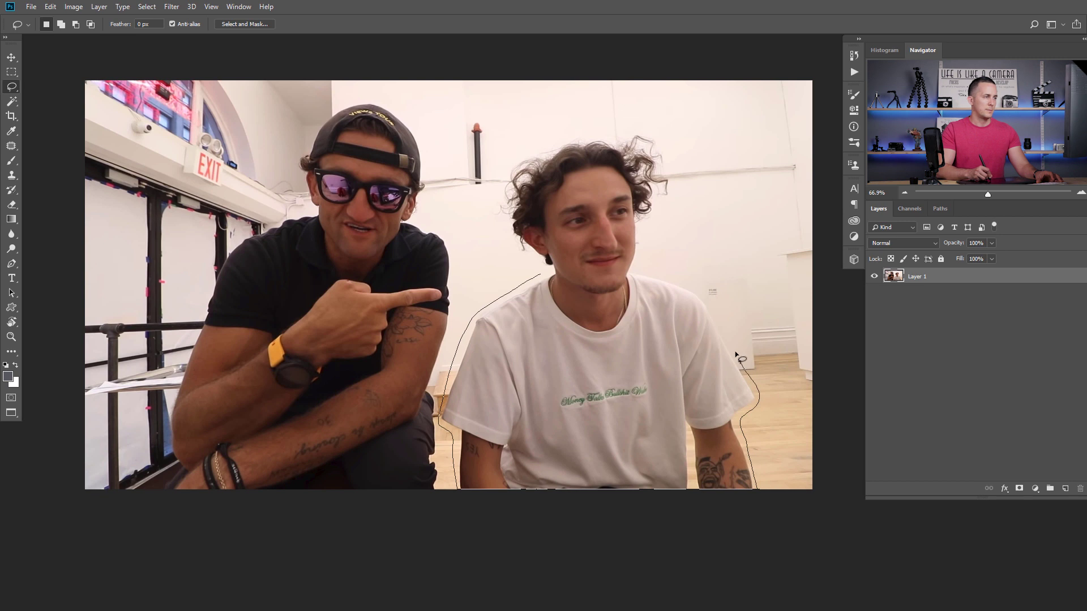
mouse_move(701, 293)
left_mouse_down()
mouse_move(643, 270)
mouse_move(664, 204)
left_mouse_up()
mouse_move(653, 132)
left_mouse_down()
mouse_move(567, 132)
mouse_move(523, 154)
mouse_move(502, 177)
mouse_move(498, 232)
left_mouse_up()
left_click_drag(527, 265, 538, 273)
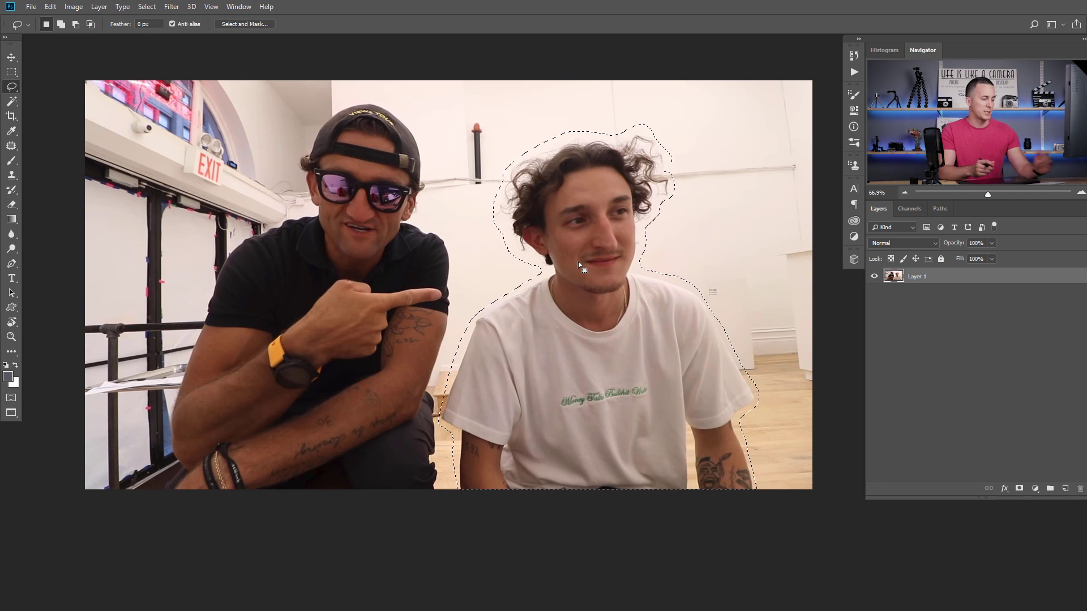
Step: Fill the selected man with Content-Aware contents to remove him from the photo, and clear the selection
key("shift+F5")
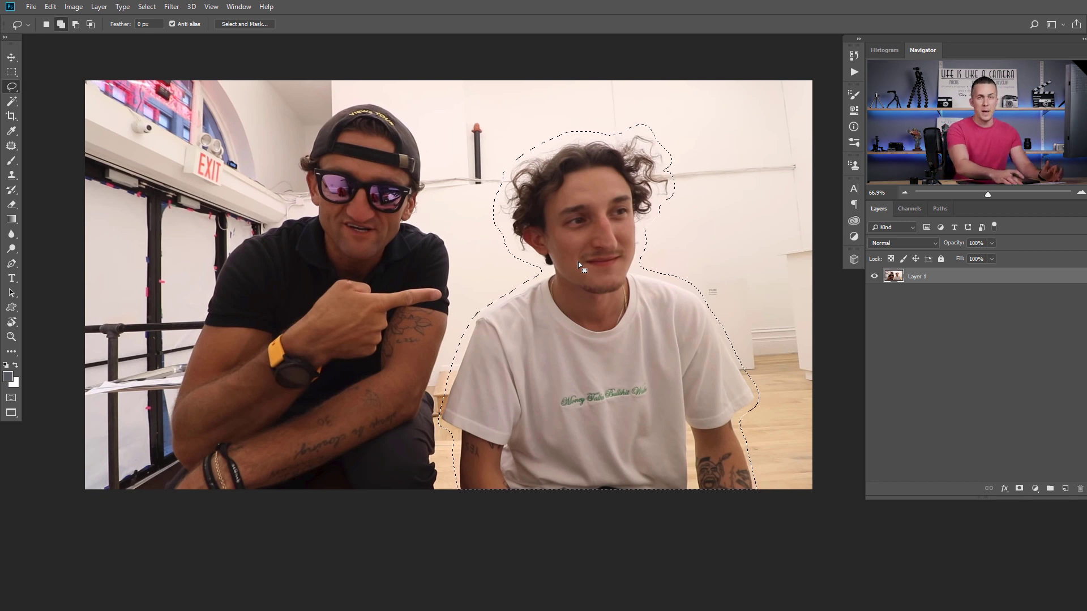
left_click(542, 180)
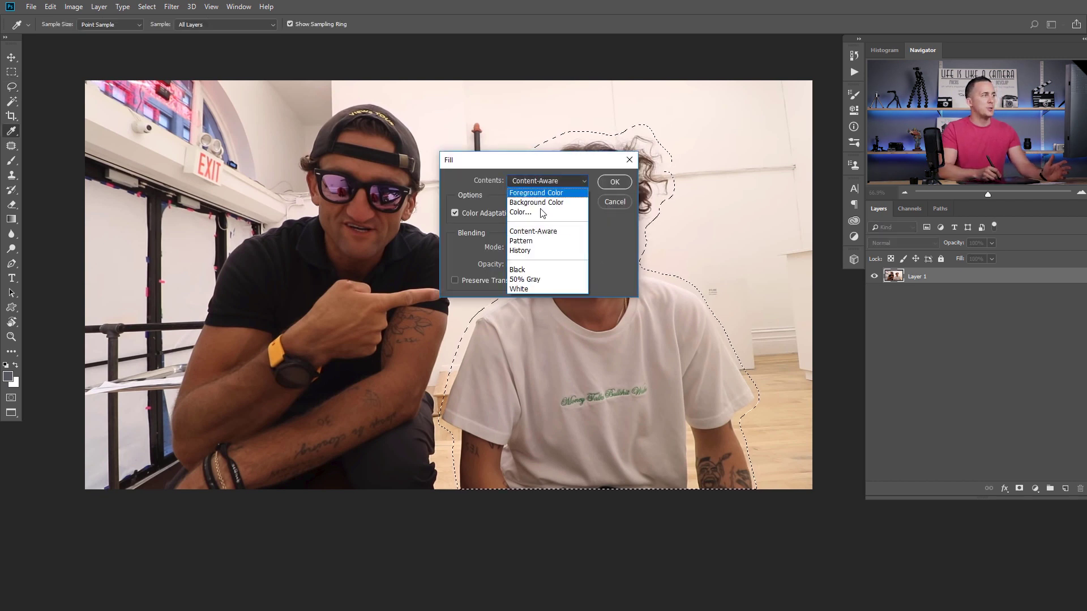
left_click(545, 232)
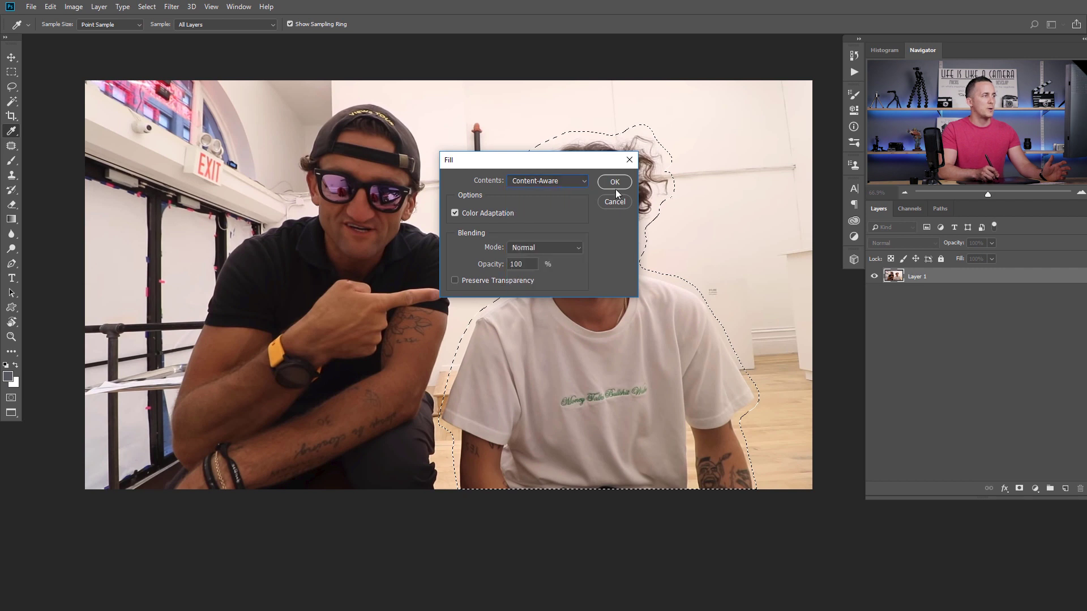
left_click(616, 184)
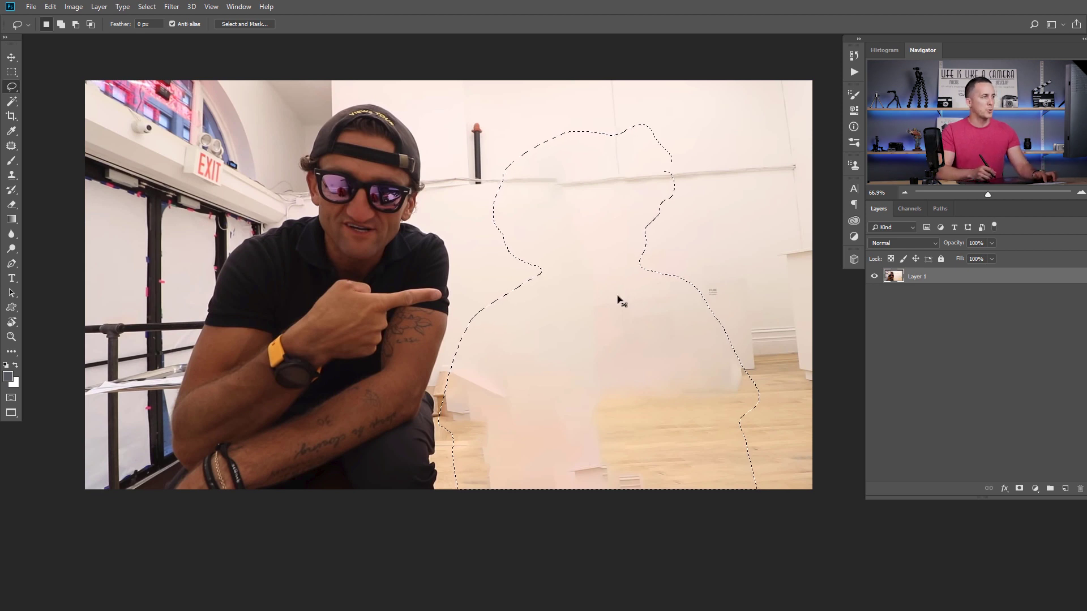
key("ctrl+d")
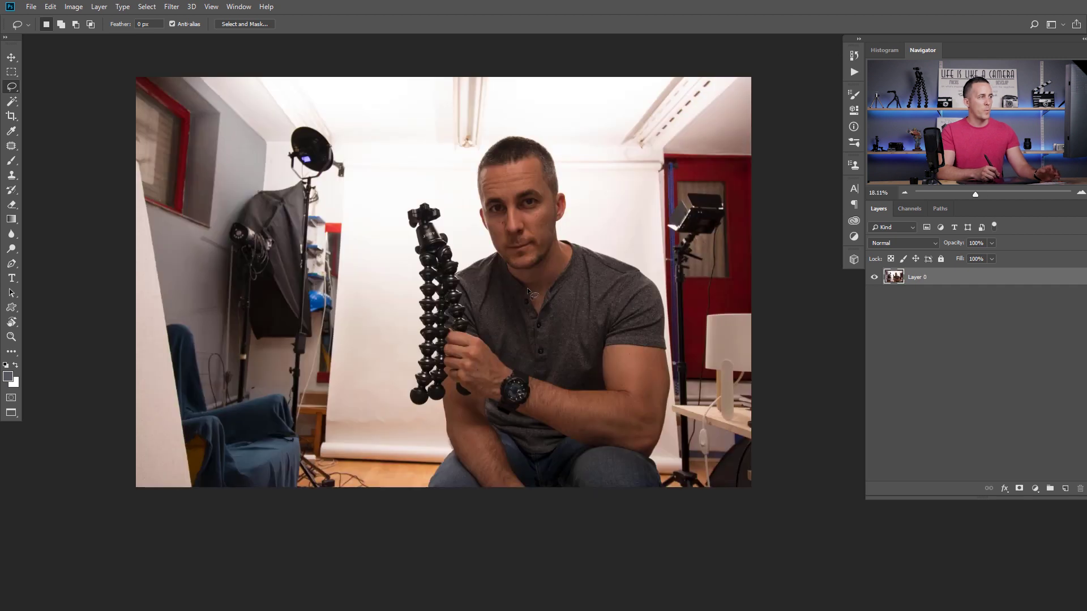
Step: Select the seated man in the studio photo automatically with the Quick Selection tool's Select Subject command
key("v")
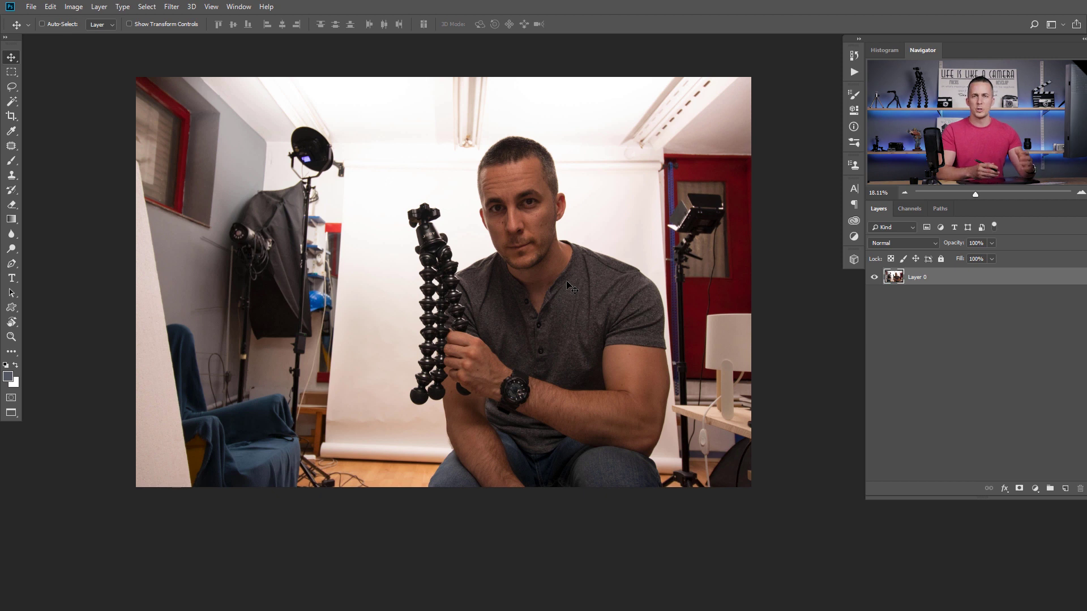
right_click(13, 102)
left_click(76, 110)
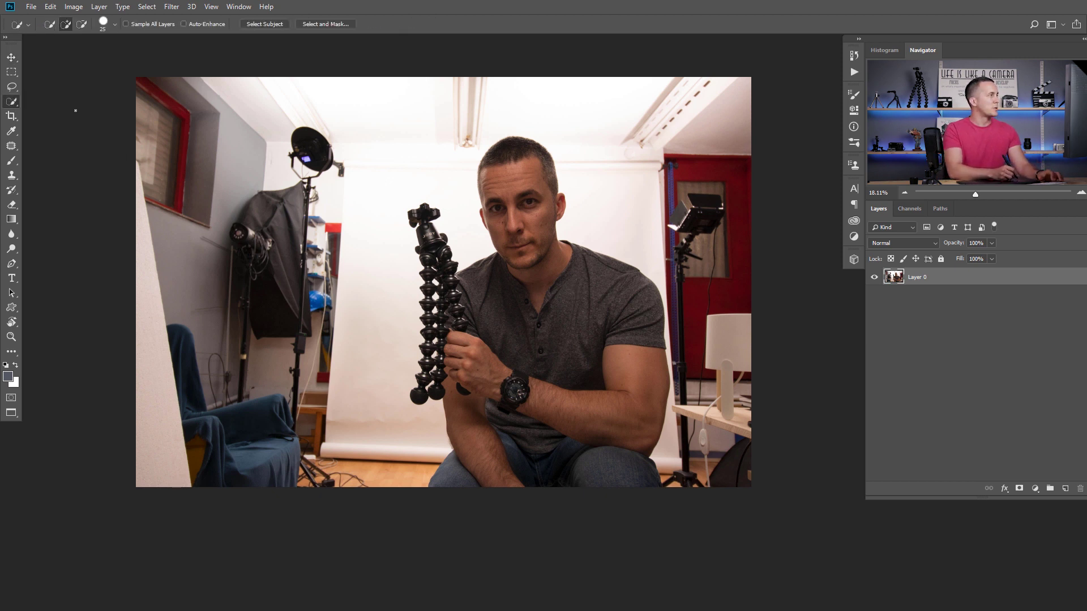
left_click(267, 25)
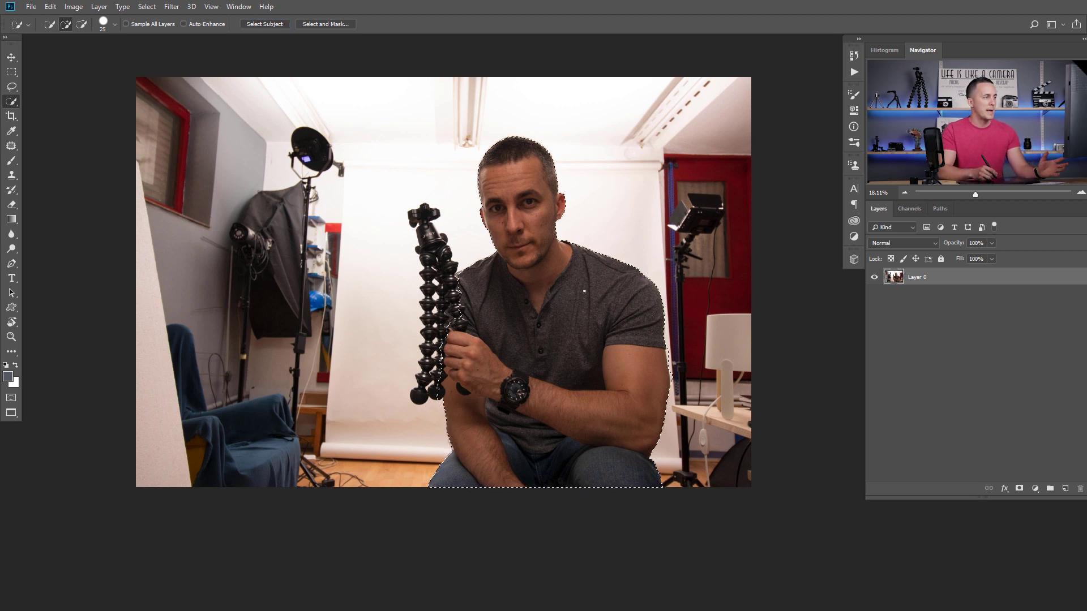
Step: Add the handheld flexible tripod, from its head down to the leg ends, to the selection with Quick Selection
scroll(463, 293, "up", 8)
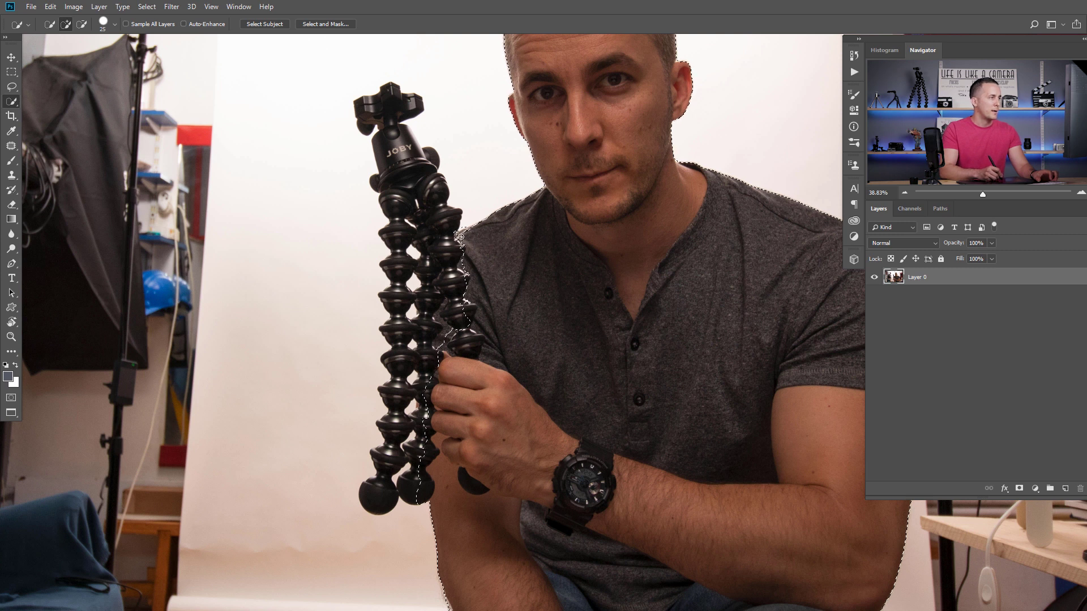
left_click_drag(470, 231, 419, 211)
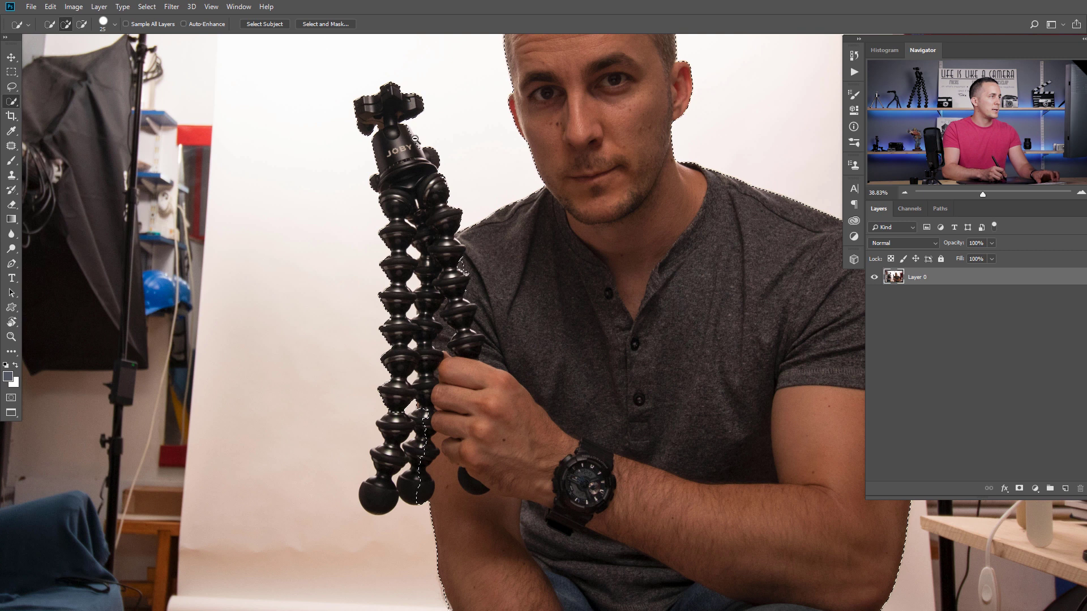
scroll(406, 128, "up", 3)
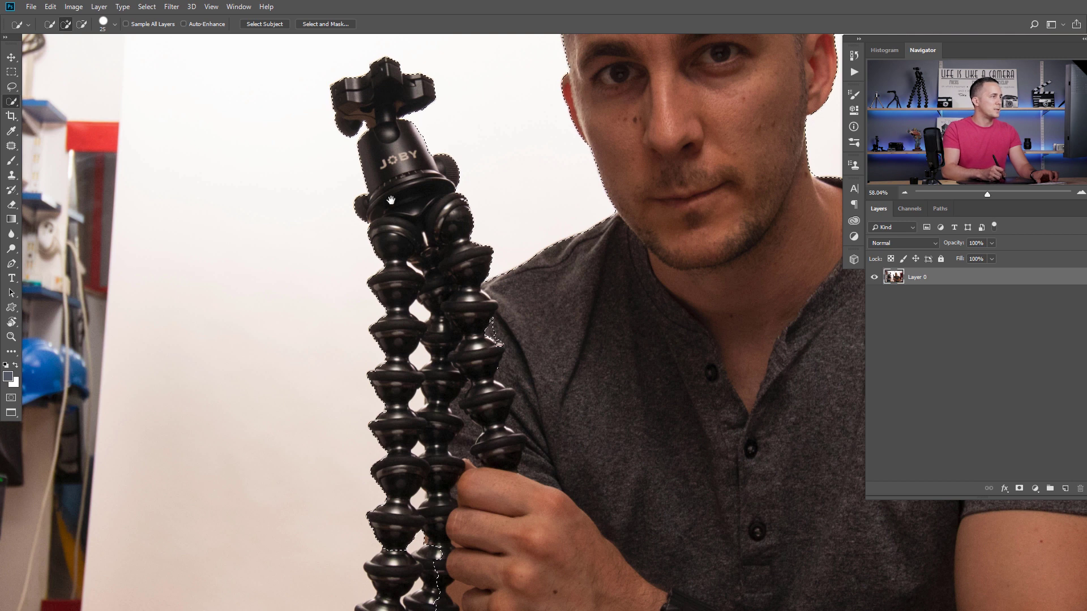
scroll(422, 180, "down", 2)
scroll(424, 387, "down", 3)
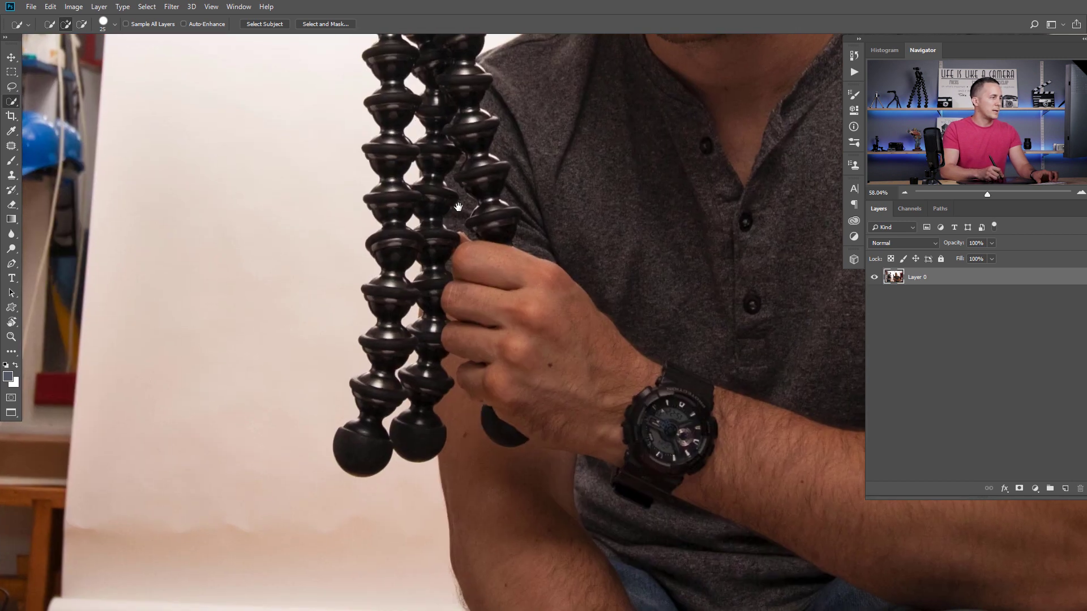
scroll(388, 407, "up", 1)
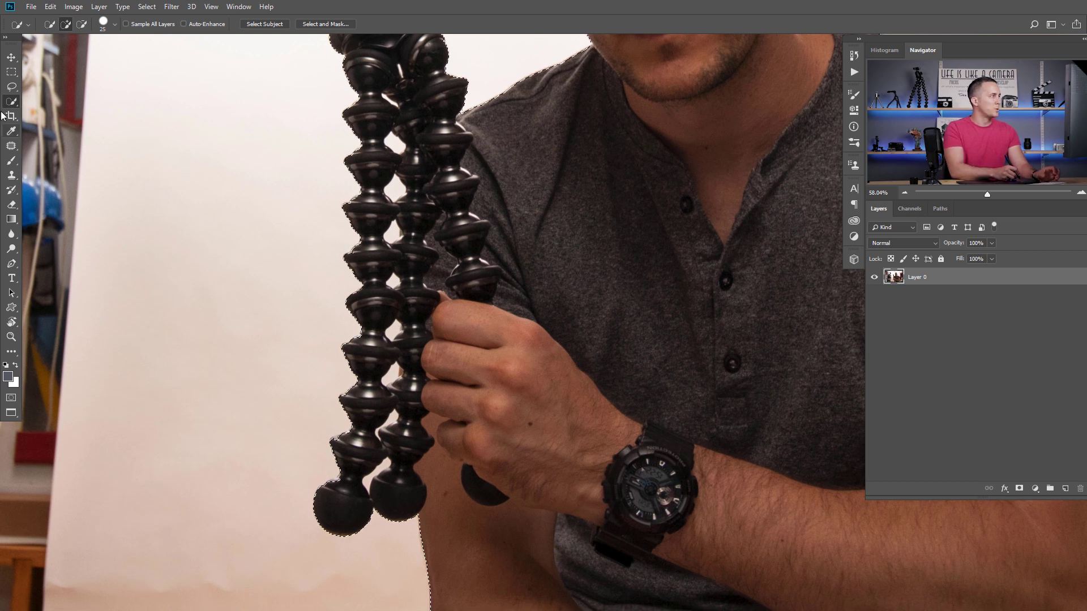
Step: Subtract the white background gaps between the tripod legs from the selection with the Magic Wand
right_click(11, 101)
left_click(57, 112)
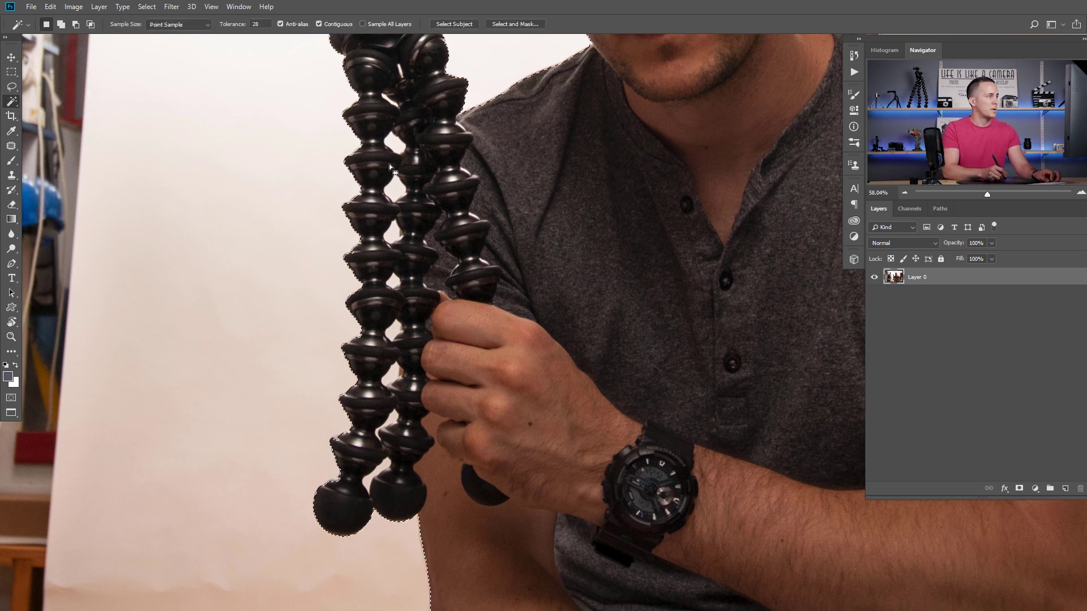
left_click(396, 141, "alt")
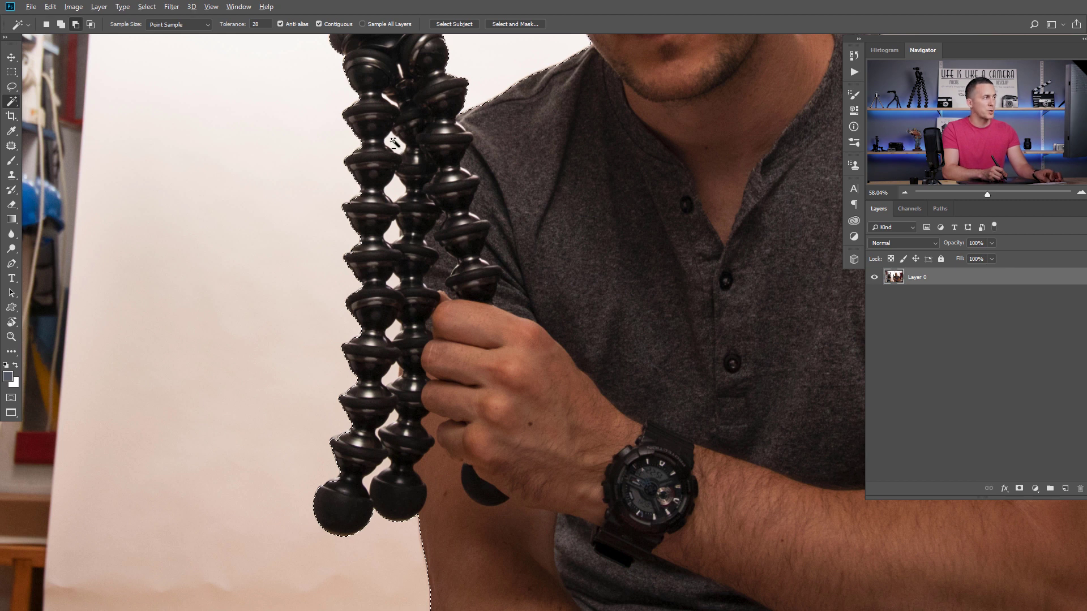
left_click(389, 99, "alt")
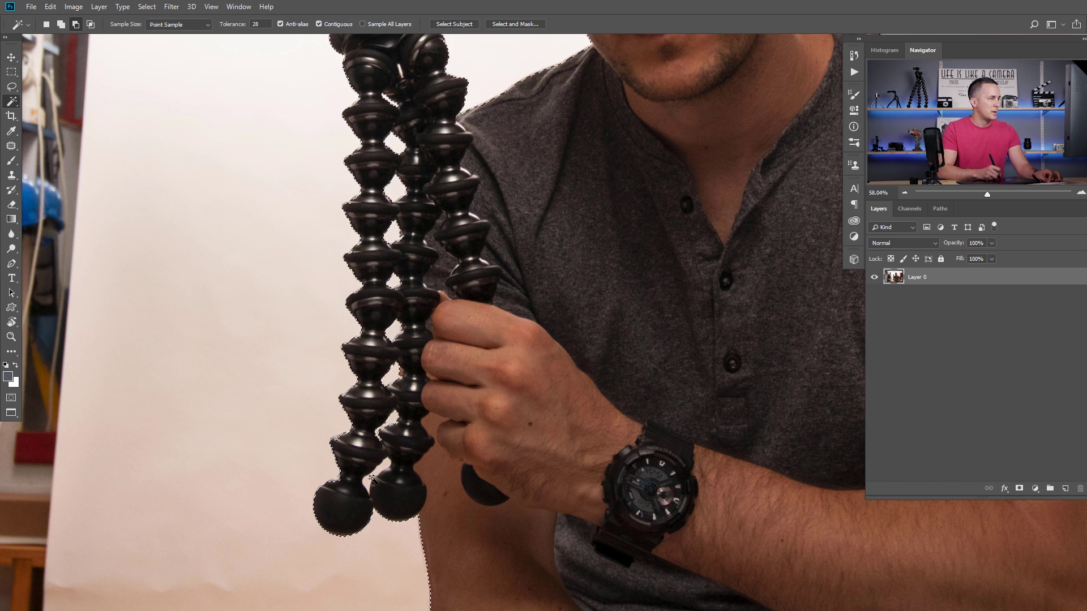
left_click_drag(656, 318, 519, 277)
left_click_drag(179, 419, 283, 417)
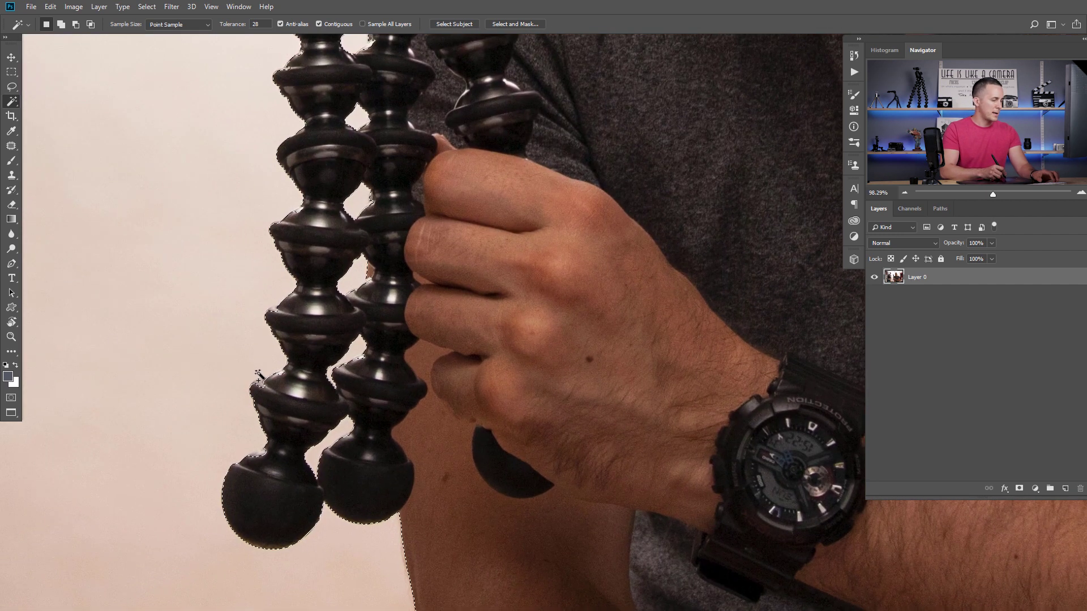
Step: Subtract the background strip beside the upper arm below the sleeve from the selection with Quick Selection
key("shift+w")
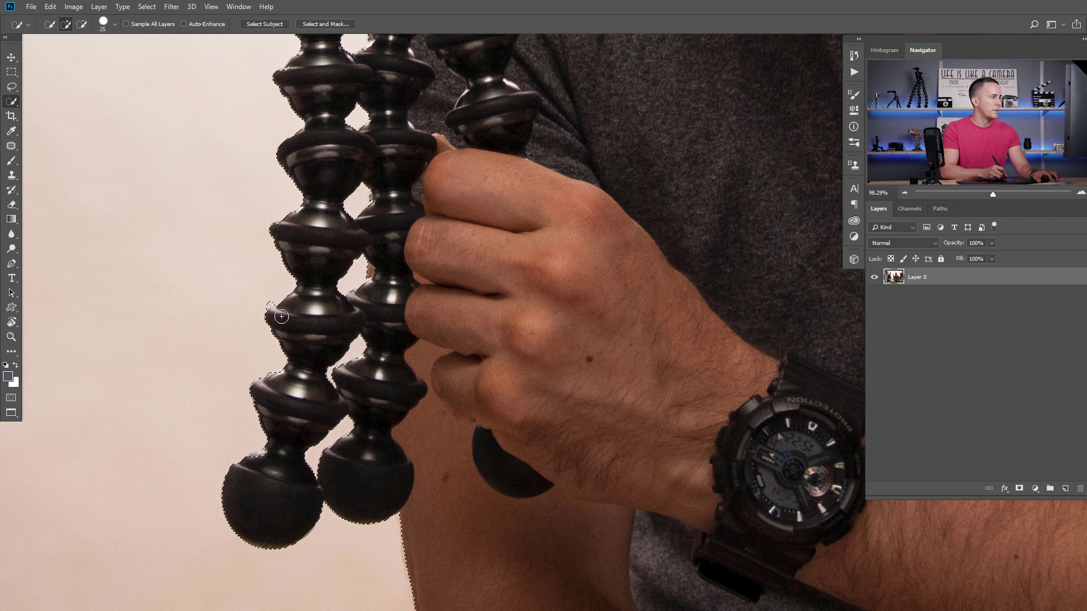
key("space")
left_click_drag(323, 173, 298, 386)
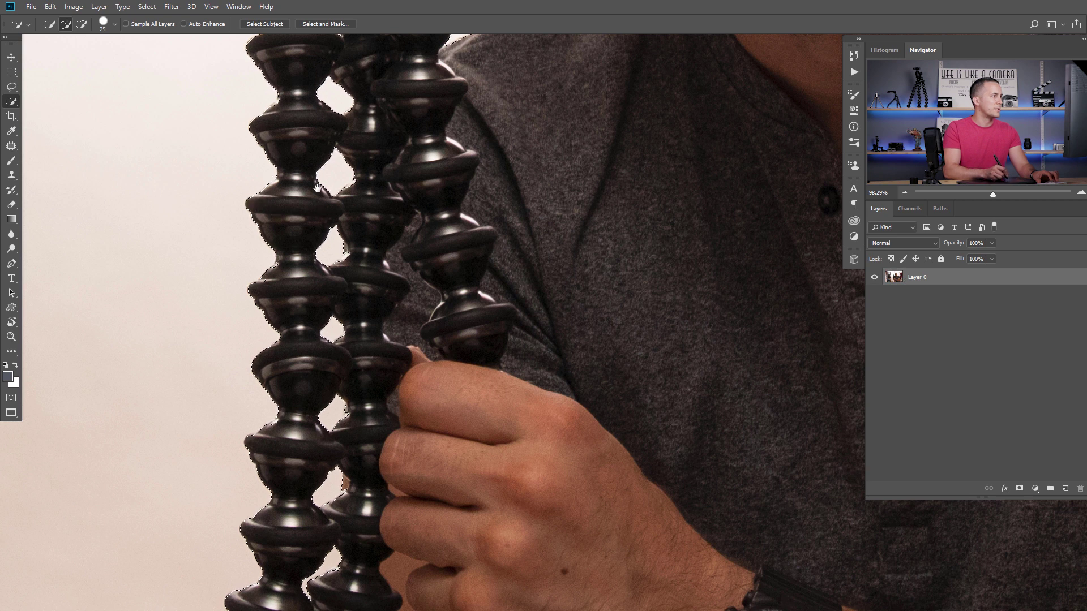
left_click_drag(282, 38, 244, 214)
left_click_drag(313, 209, 223, 271)
left_click_drag(416, 280, 285, 214)
left_click_drag(492, 278, 553, 311)
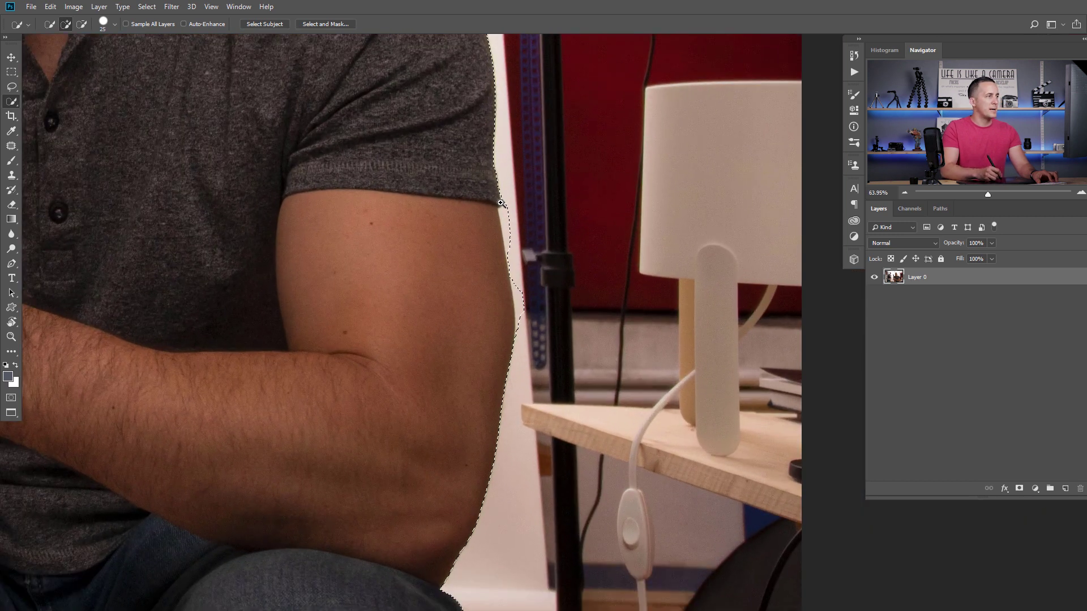
mouse_move(509, 204)
left_mouse_down()
mouse_move(520, 361)
mouse_move(524, 297)
mouse_move(522, 348)
left_mouse_up()
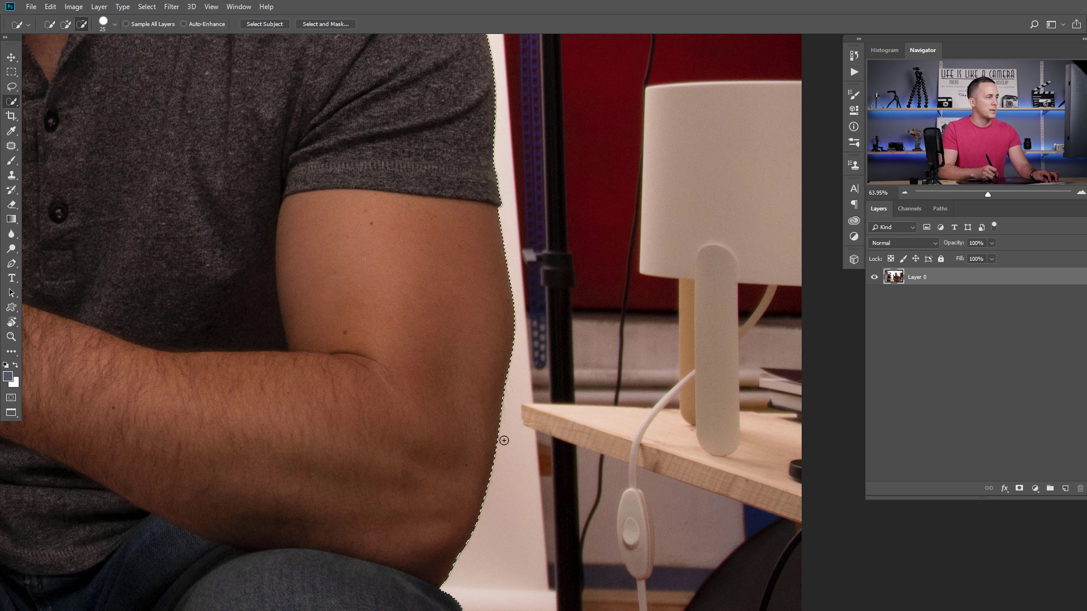
Step: Check the selection edges along the forearm and legs, and preview the whole cutout with the Quick Mask overlay
scroll(459, 235, "down", 5)
left_click_drag(473, 375, 793, 377)
mouse_move(339, 394)
left_mouse_down()
mouse_move(517, 372)
mouse_move(590, 375)
left_mouse_up()
left_click(270, 313, "alt")
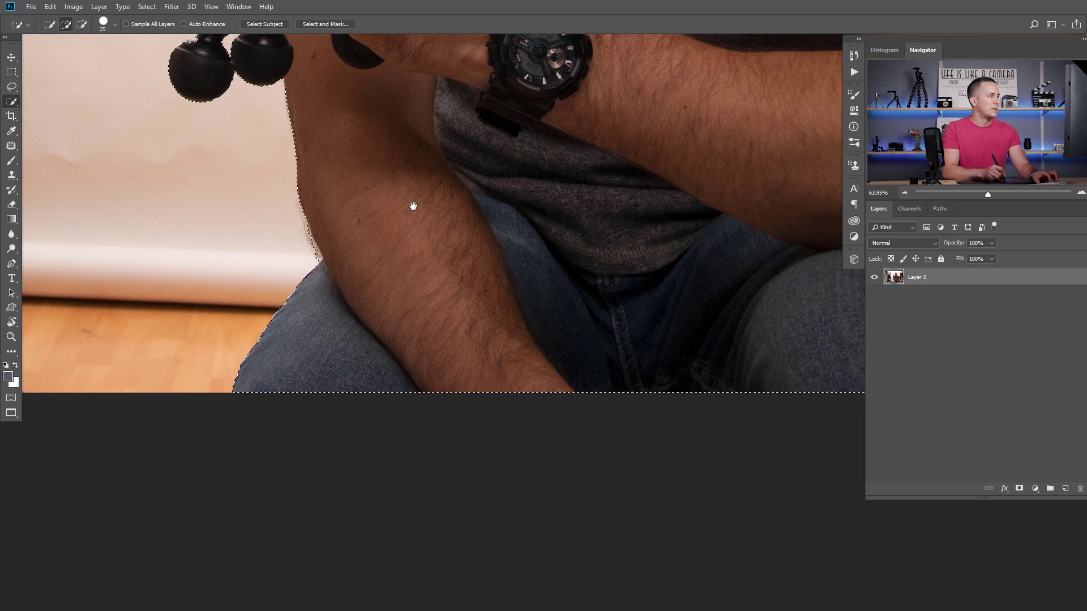
left_click_drag(413, 206, 412, 453)
scroll(453, 286, "down", 5)
left_click_drag(479, 227, 463, 365)
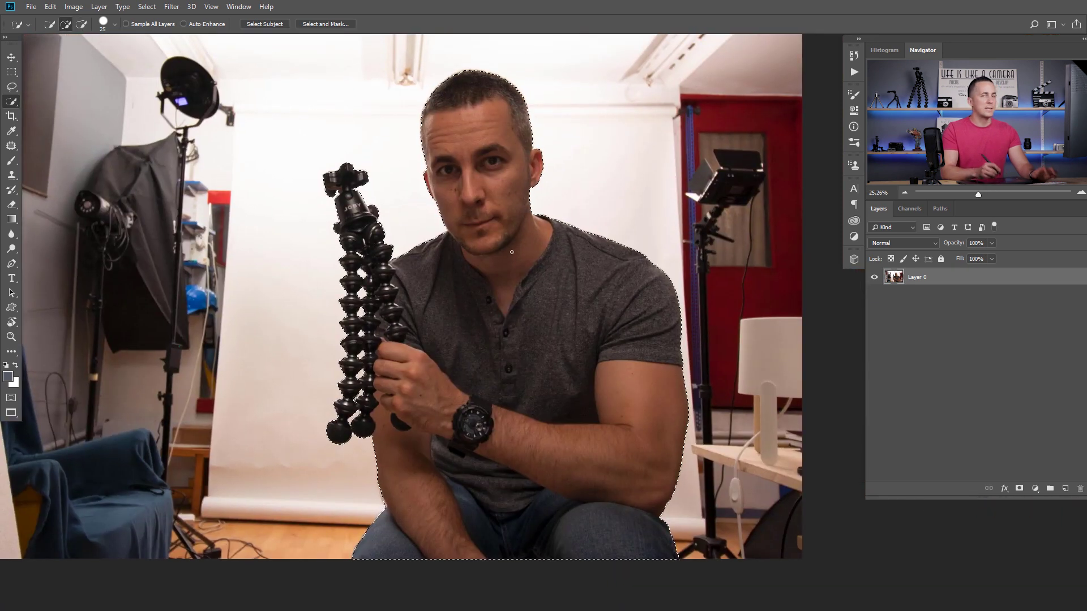
key("q")
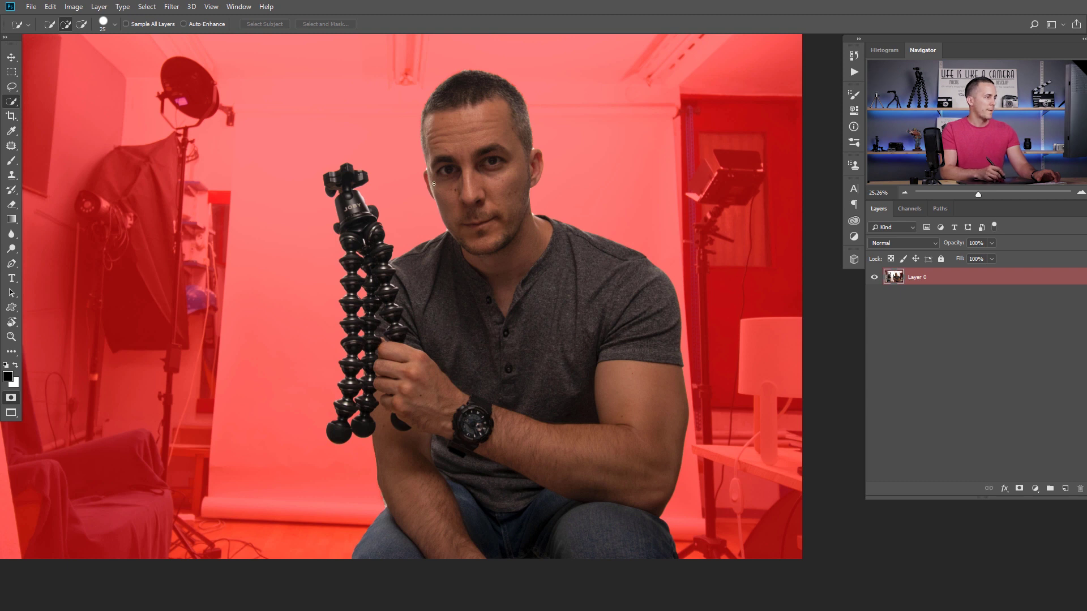
left_click_drag(473, 358, 476, 309)
left_click_drag(492, 186, 493, 248)
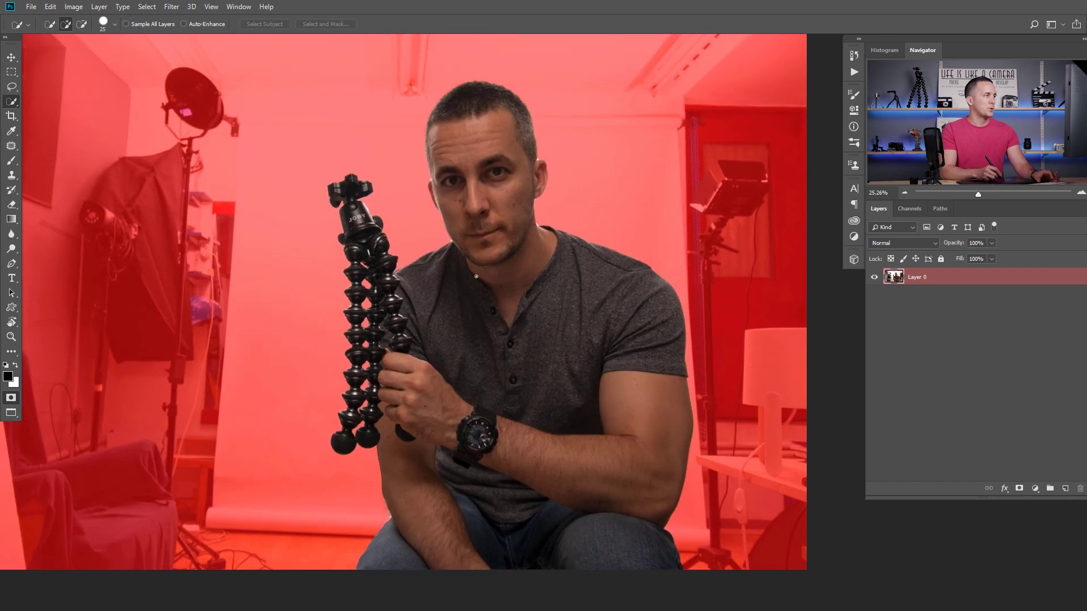
key("q")
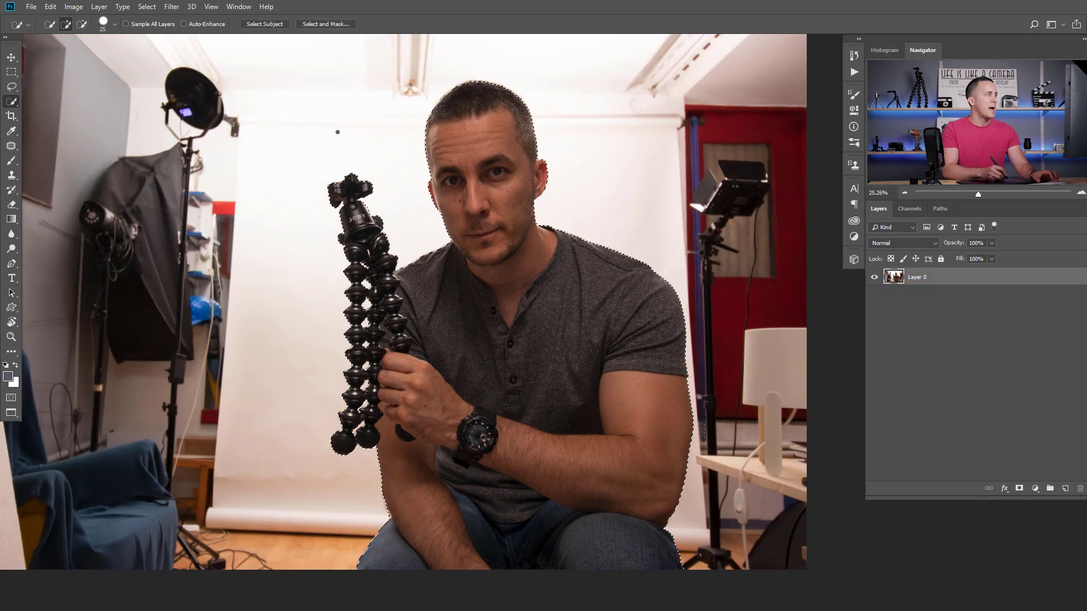
Step: Open the selection in Select and Mask and brush the hair outline around the head with the Refine Edge Brush
left_click(317, 24)
scroll(442, 192, "up", 2)
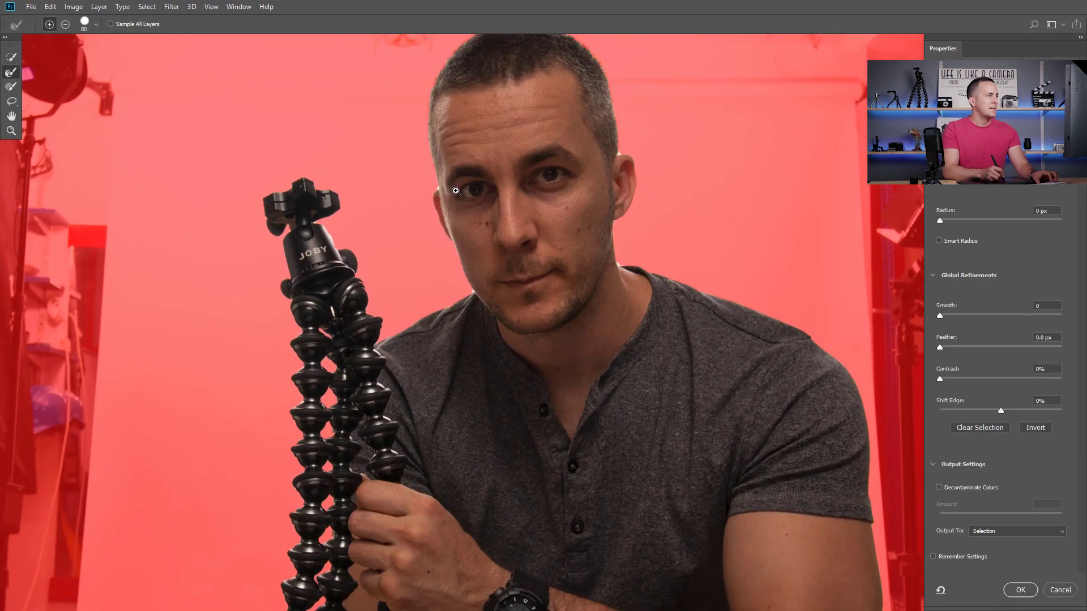
left_click_drag(430, 139, 362, 318)
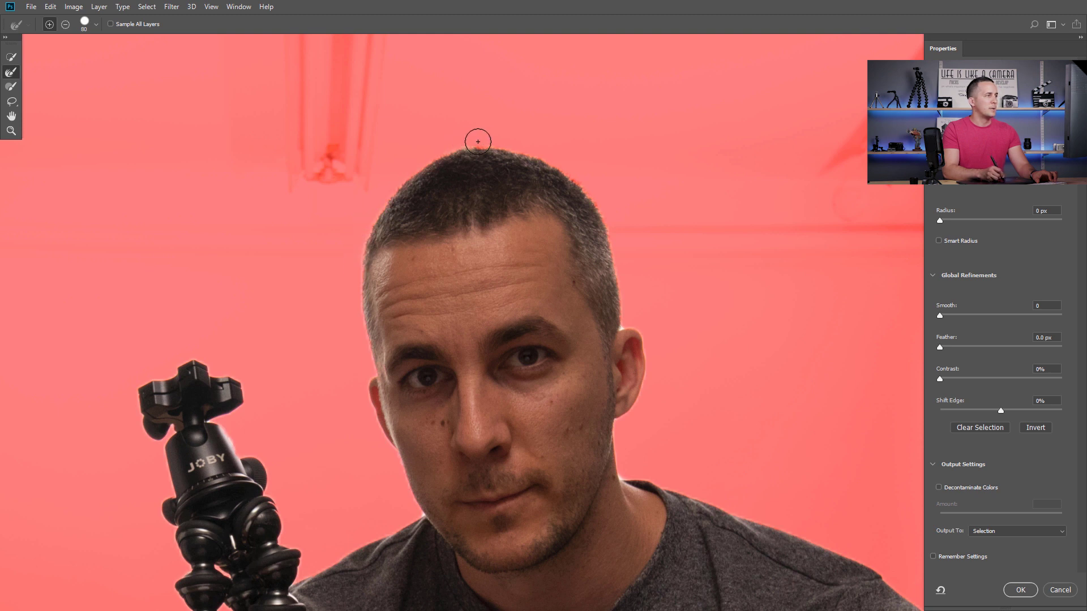
mouse_move(578, 179)
left_mouse_down()
mouse_move(549, 160)
mouse_move(589, 186)
mouse_move(645, 301)
mouse_move(622, 330)
mouse_move(604, 206)
mouse_move(615, 199)
left_mouse_up()
left_click_drag(584, 323, 585, 319)
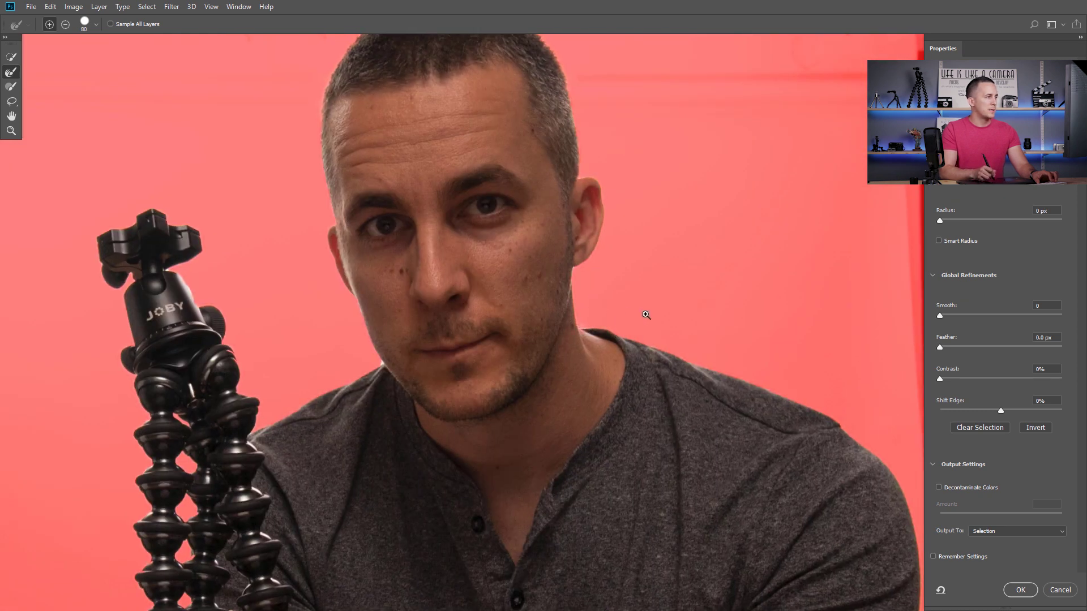
Step: Accept the refined edge as a selection and mask the layer so only the seated man and tripod remain
mouse_move(363, 363)
left_mouse_down()
mouse_move(366, 395)
mouse_move(277, 419)
mouse_move(396, 176)
left_mouse_up()
scroll(396, 176, "down", 5)
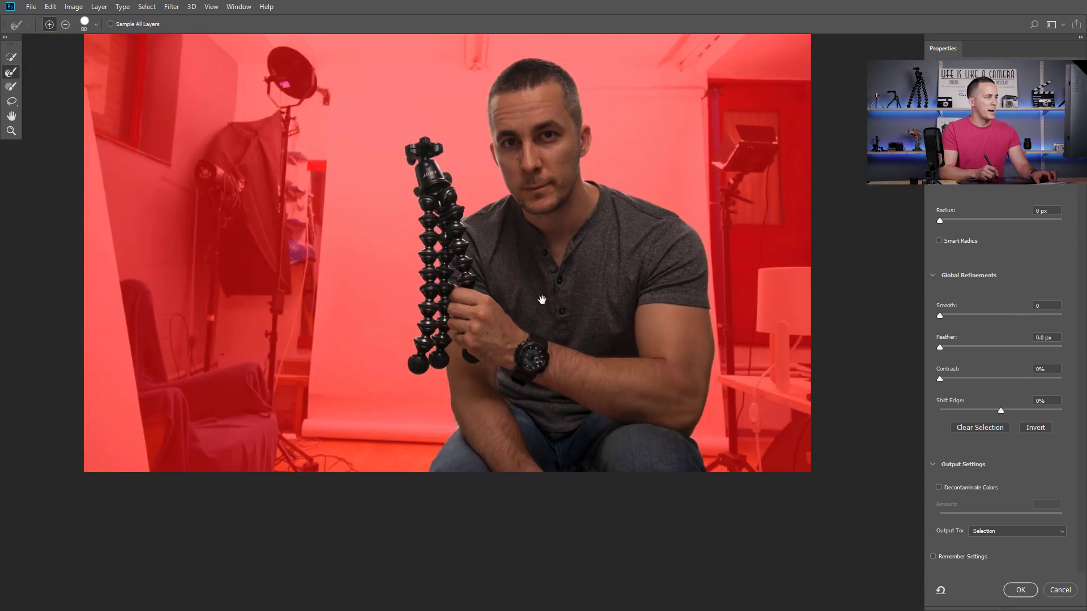
scroll(468, 408, "up", 4)
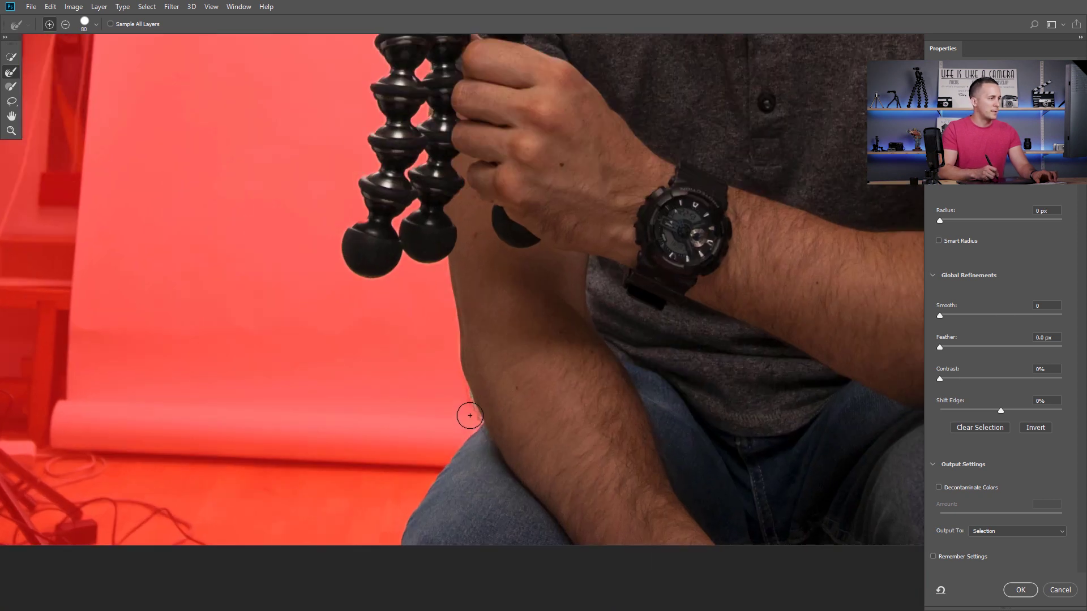
scroll(551, 351, "down", 5)
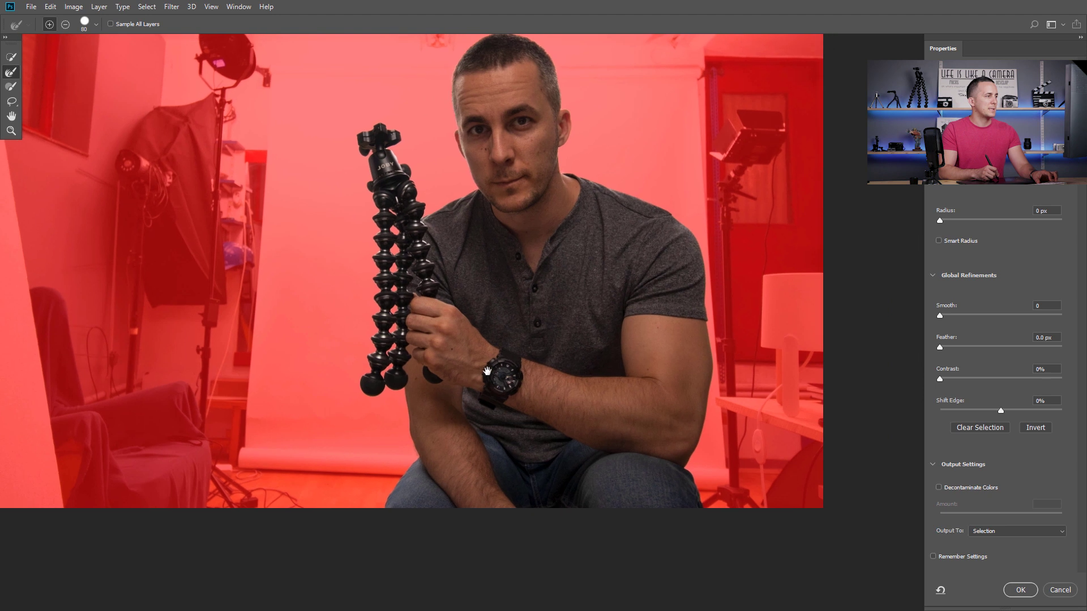
left_click(1022, 590)
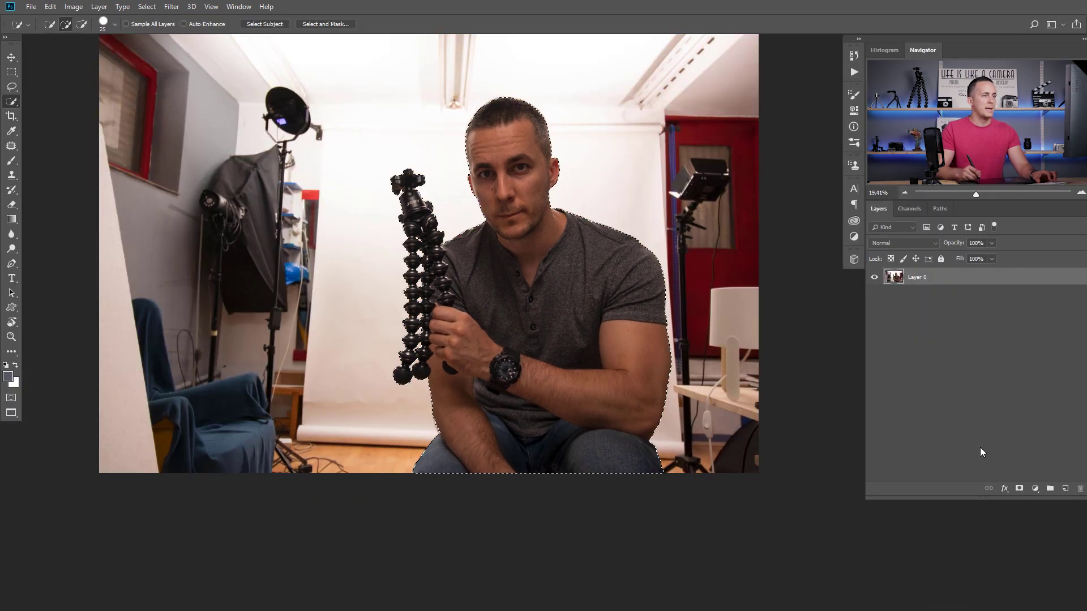
left_click(1019, 490)
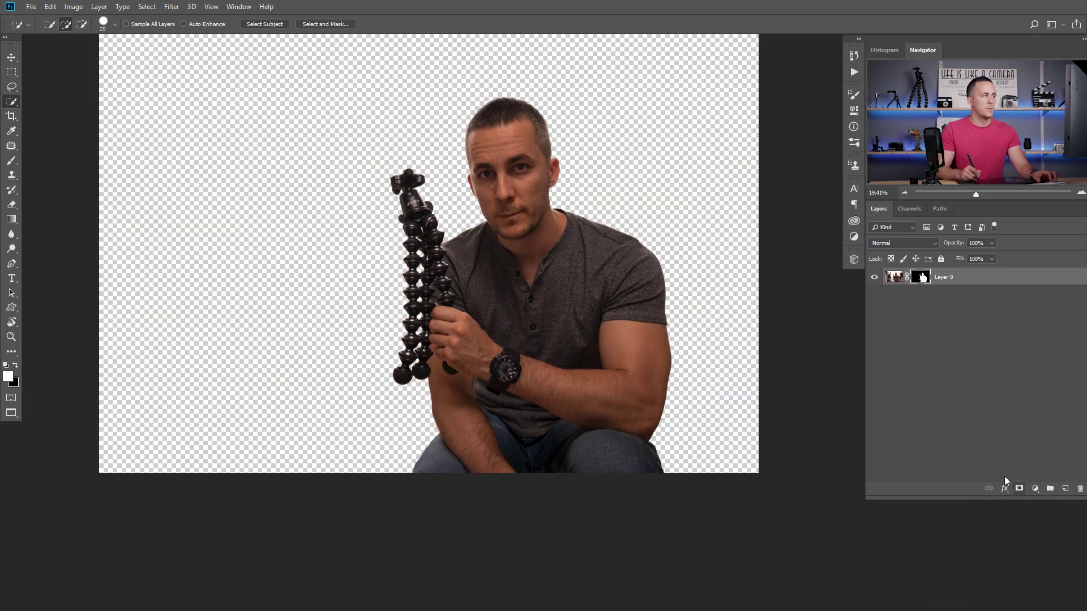
left_click_drag(512, 259, 541, 305)
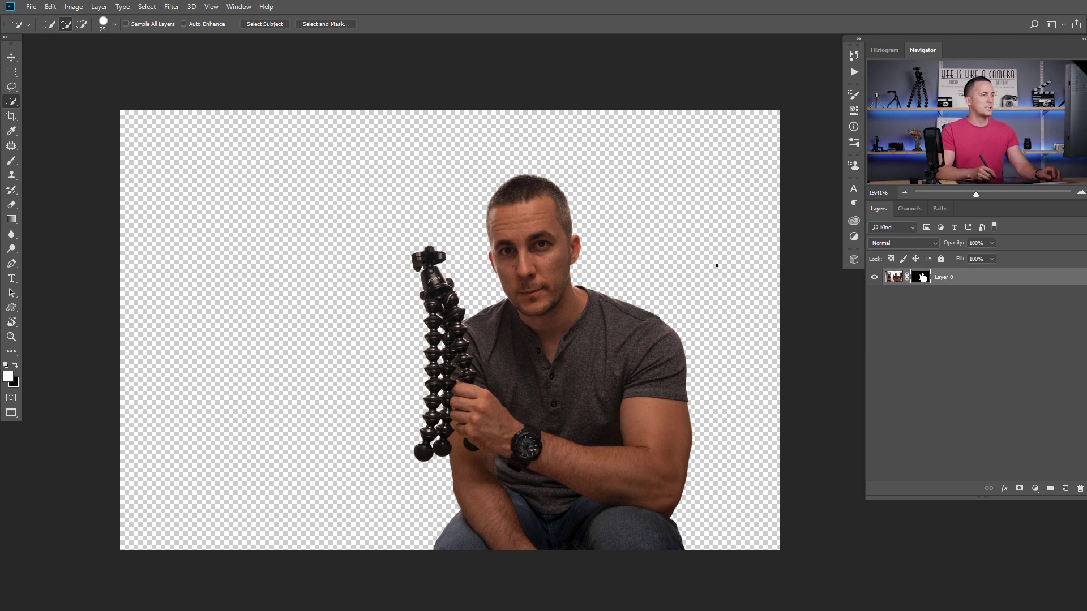
Step: Bring the masked cutout of the seated man into the photo with the pointing man as a new layer
left_click(900, 279)
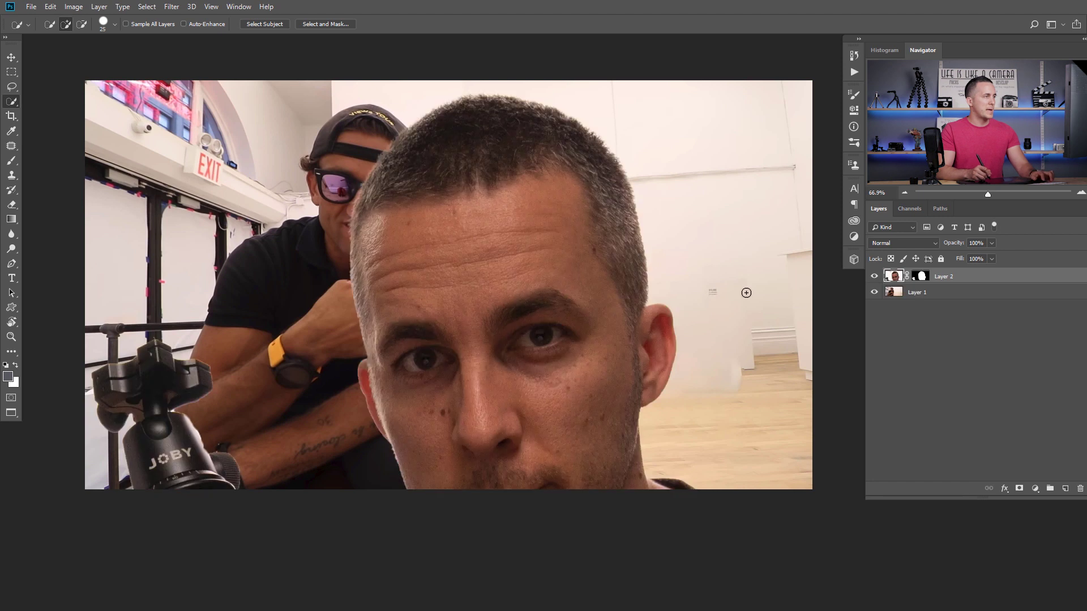
left_click_drag(668, 271, 633, 279)
left_click_drag(624, 278, 570, 275)
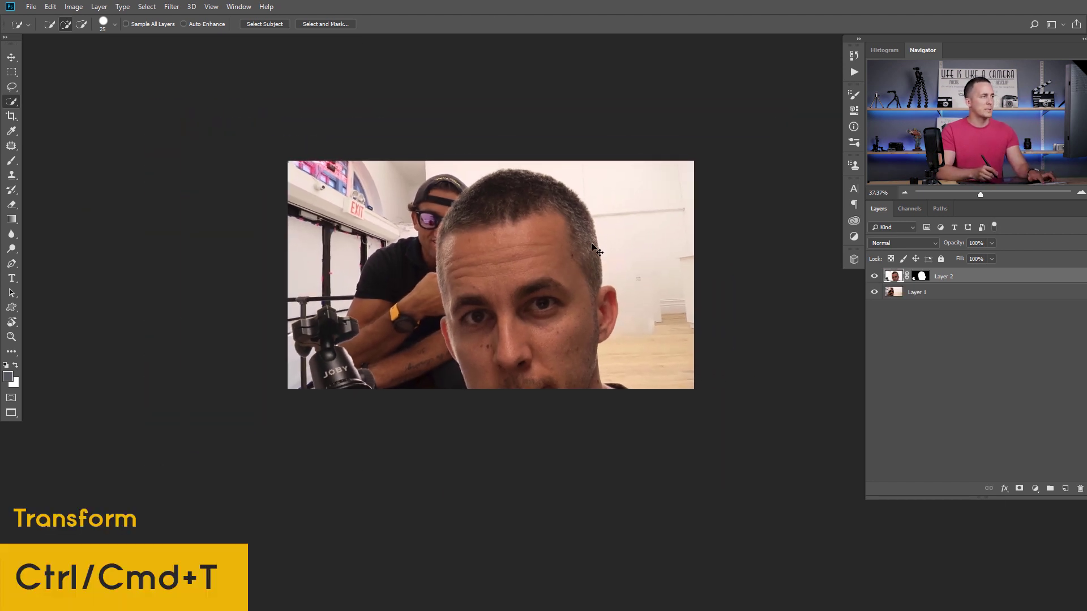
Step: Free-transform the cutout to about 35.5% scale and move it beside the pointing man
key("ctrl+t")
scroll(638, 243, "down", 6)
left_click_drag(801, 153, 661, 213)
left_click_drag(620, 259, 559, 257)
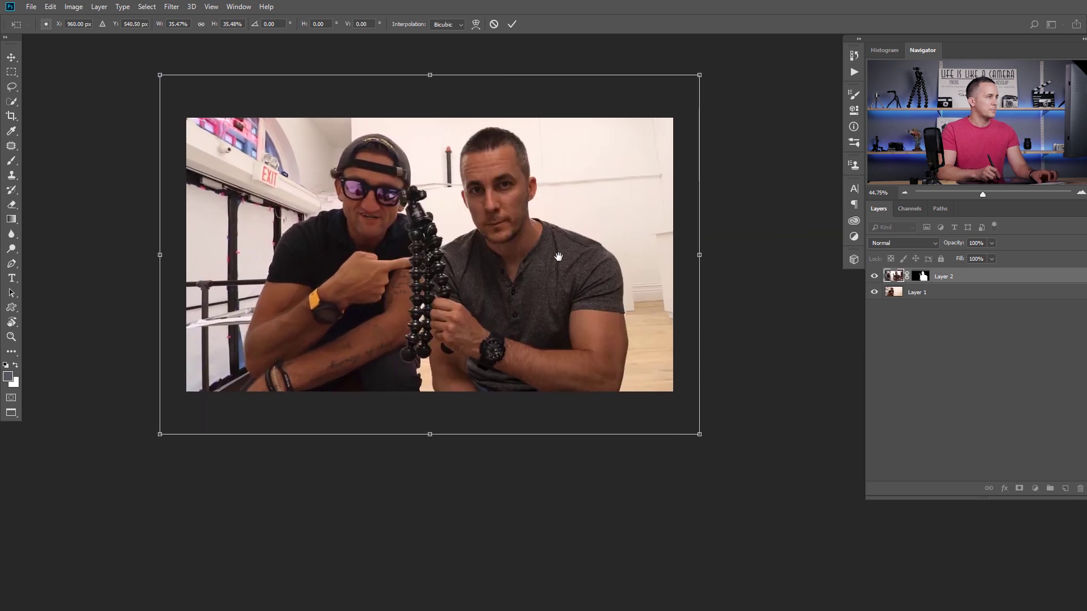
left_click_drag(566, 203, 591, 203)
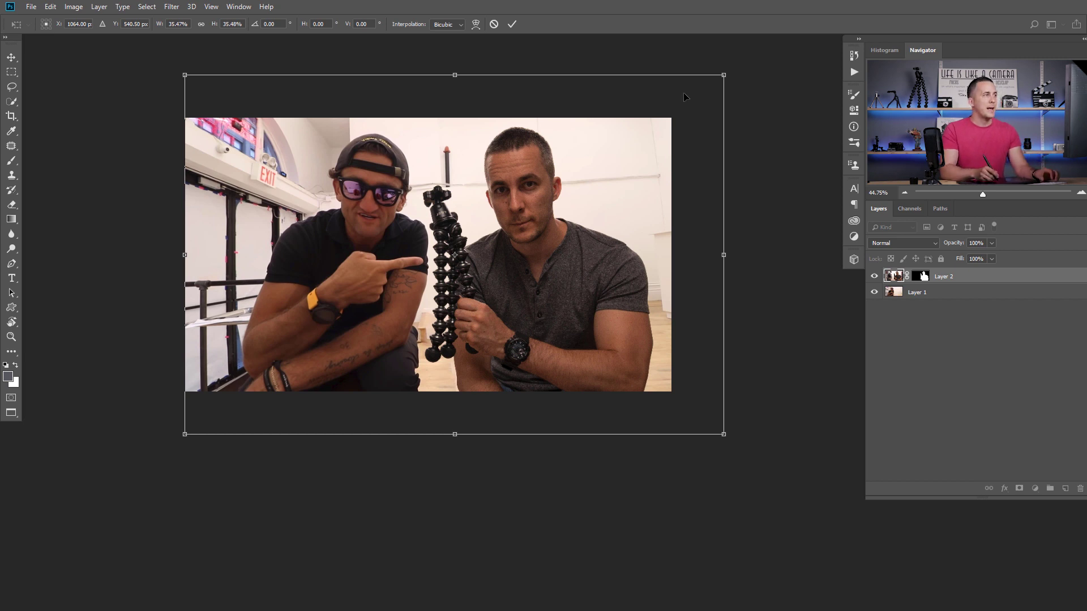
Step: Scale the cutout to about 32.28%, position it beside the pointing man with the legs cropped below, and apply the transform
left_click_drag(723, 76, 668, 106)
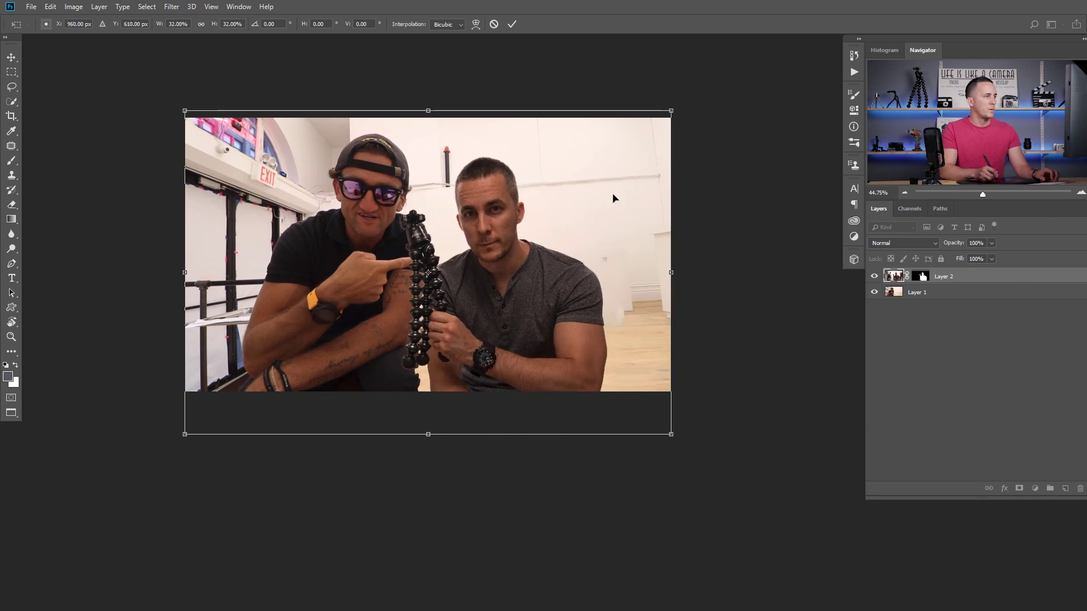
left_click_drag(584, 233, 591, 227)
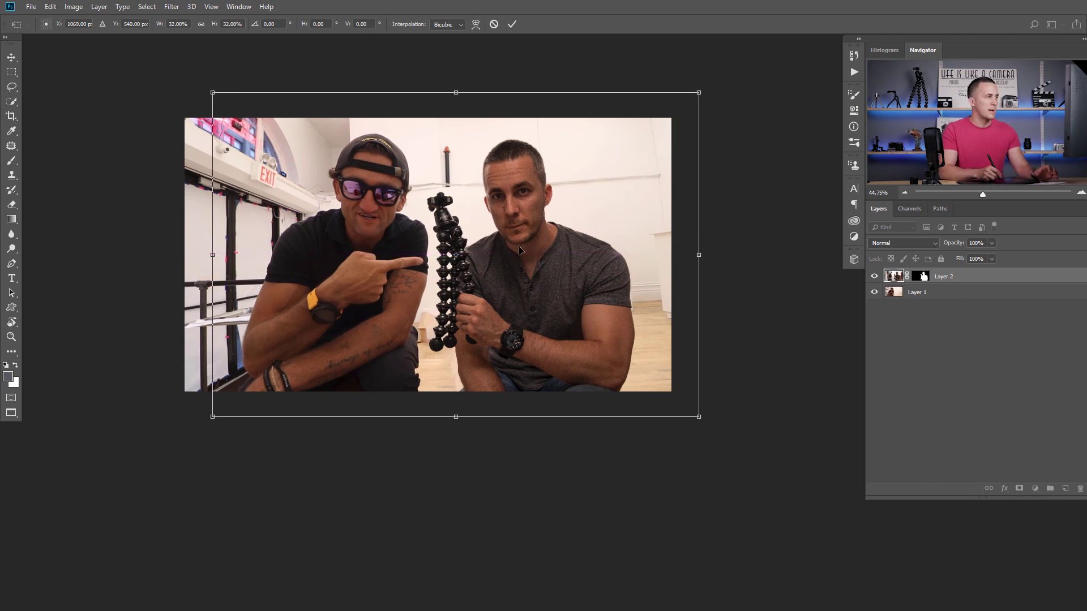
left_click_drag(481, 249, 510, 270)
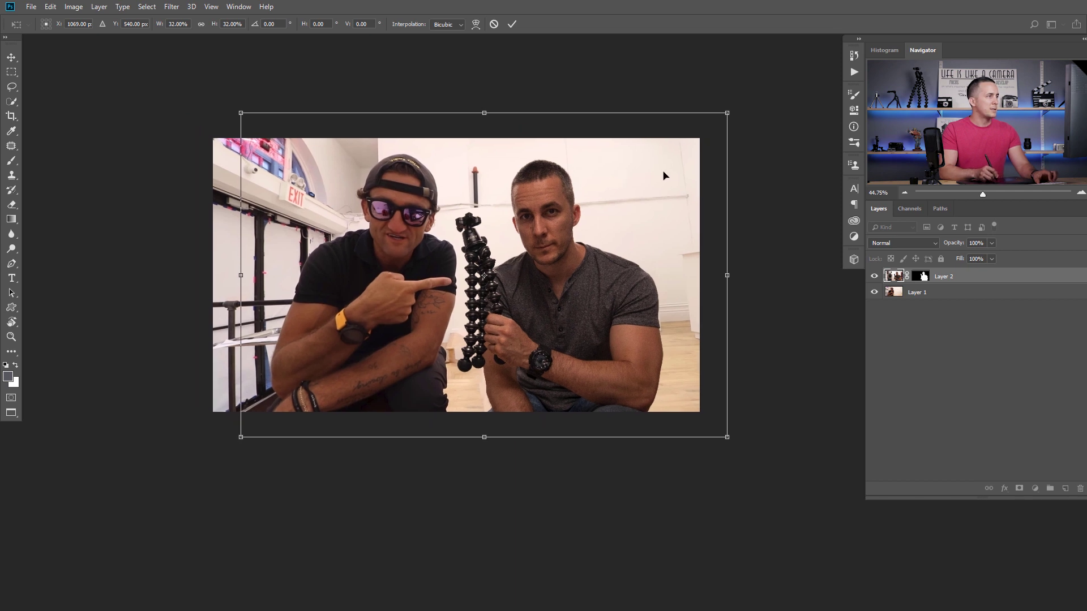
left_click_drag(729, 109, 731, 110)
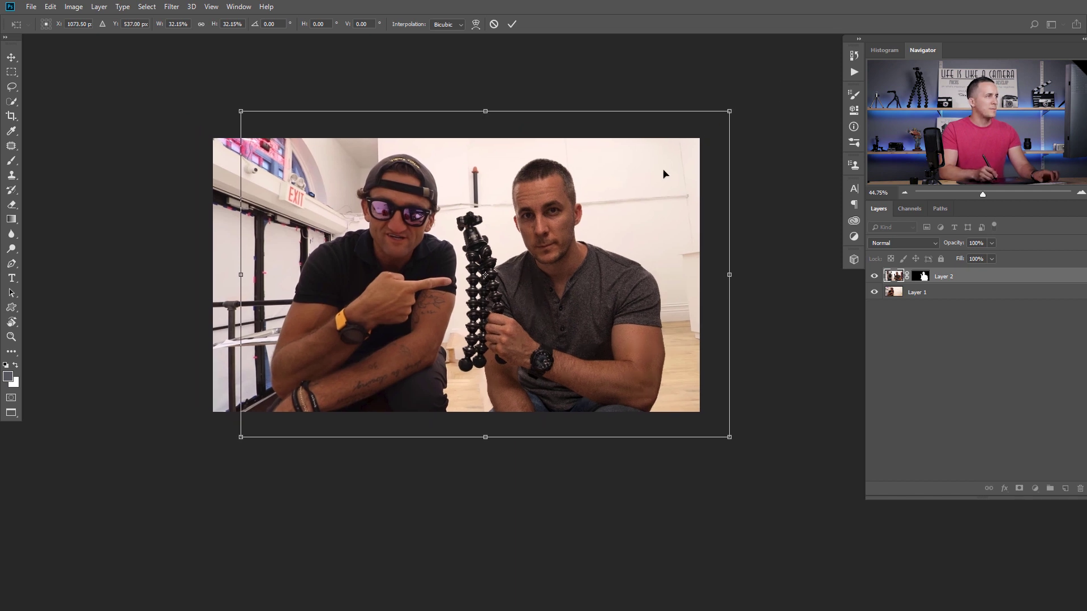
left_click_drag(545, 269, 562, 266)
left_click_drag(564, 266, 578, 257)
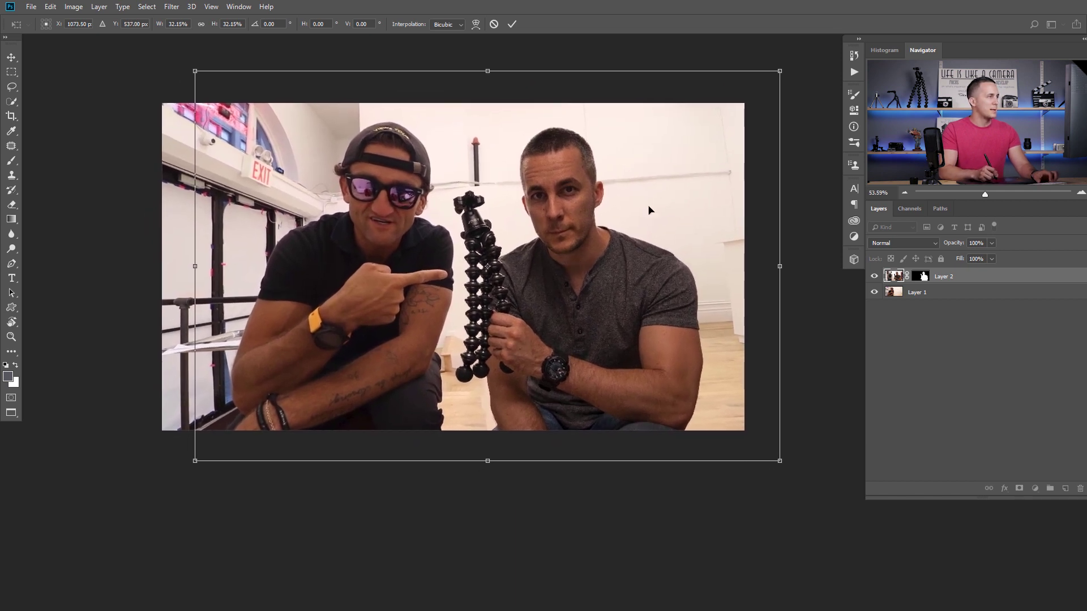
left_click_drag(780, 71, 783, 69)
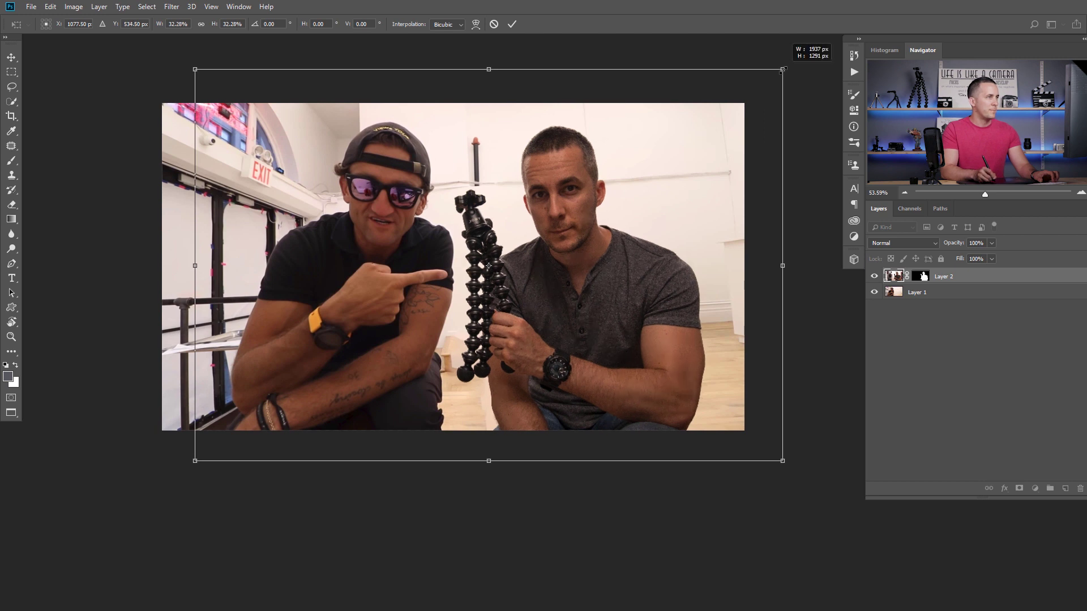
key("Return")
Step: Shift the cutout man slightly farther from the pointing man with the Move tool
key("w")
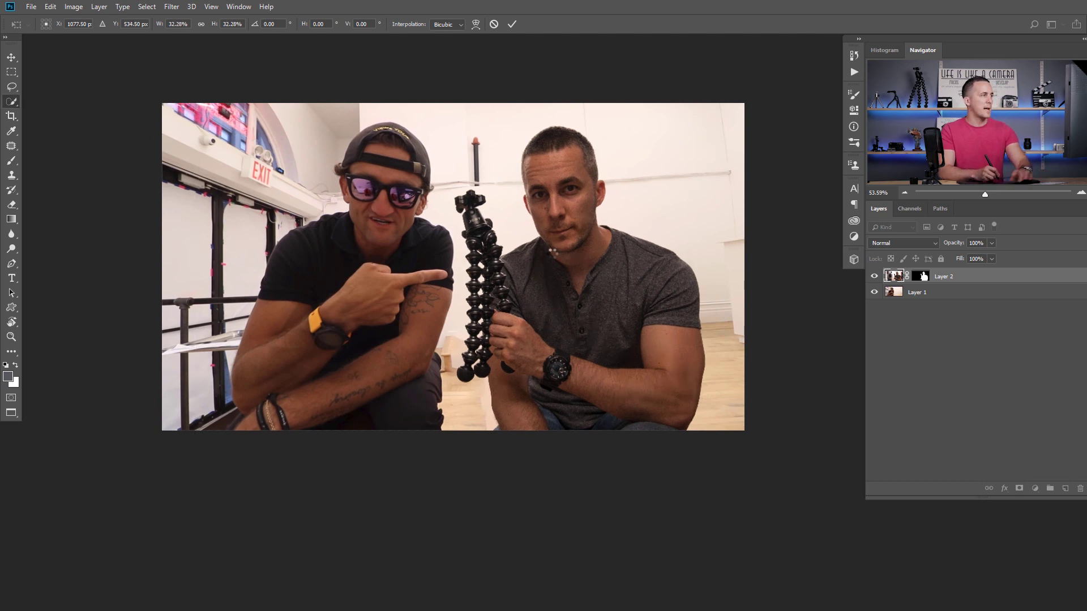
scroll(604, 272, "up", 2)
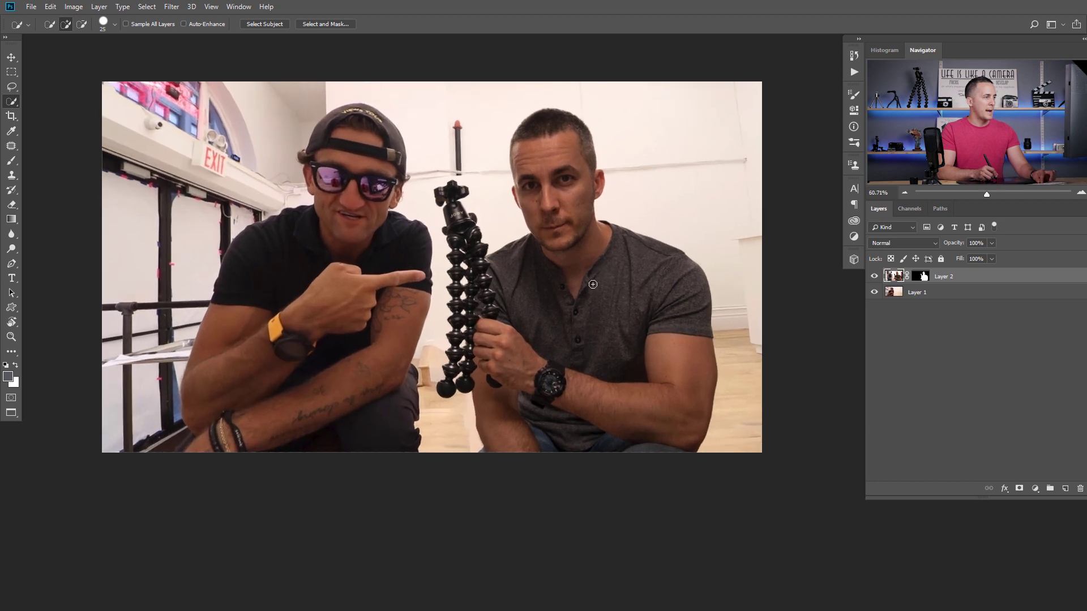
key("v")
mouse_move(595, 311)
left_mouse_down()
mouse_move(604, 310)
mouse_move(586, 365)
left_mouse_up()
left_click_drag(504, 389, 533, 397)
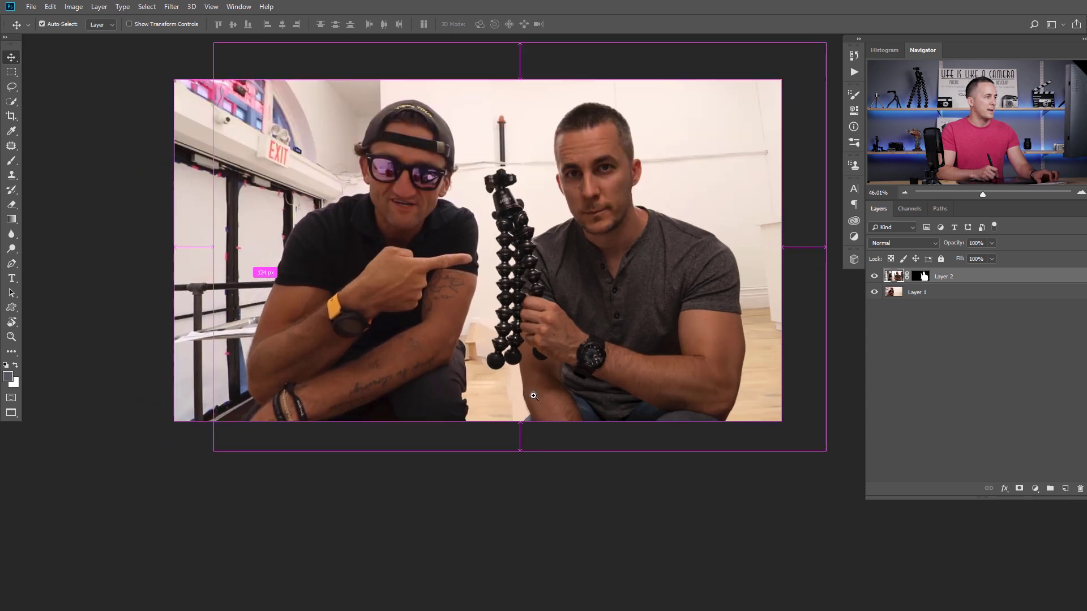
Step: Hide the cutout layer and Content-Aware Fill a lassoed patch at the floor's pale edge beside the knee on Layer 1
scroll(534, 395, "up", 5)
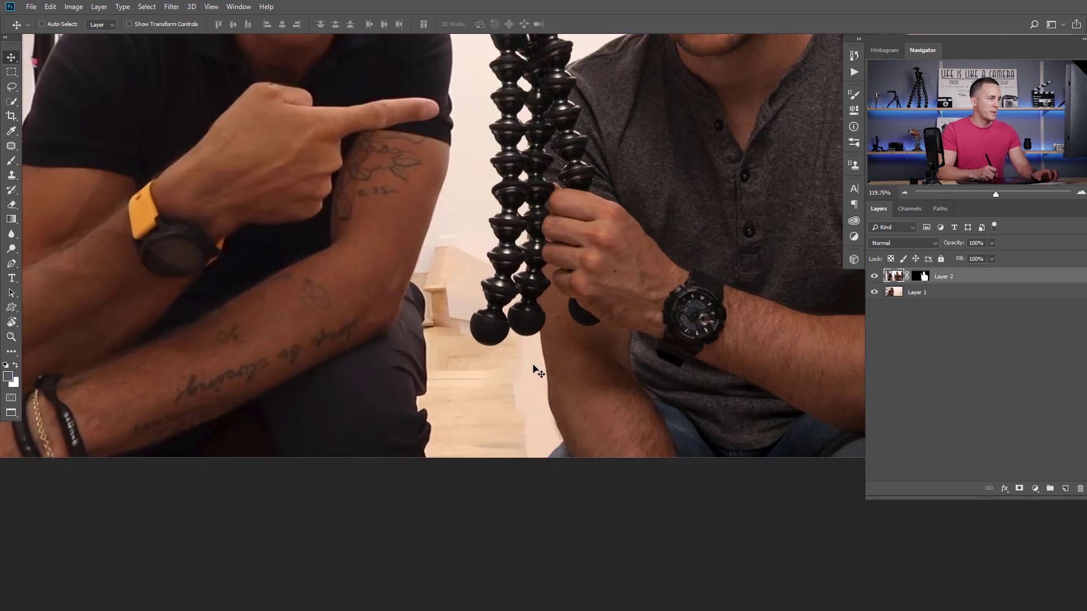
left_click(899, 293)
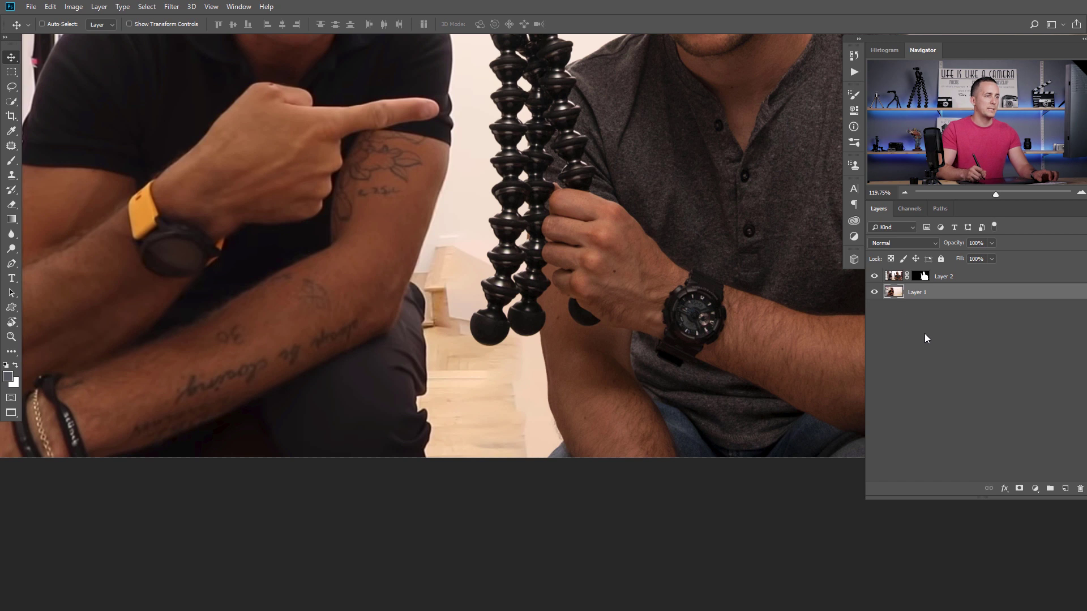
left_click(877, 280)
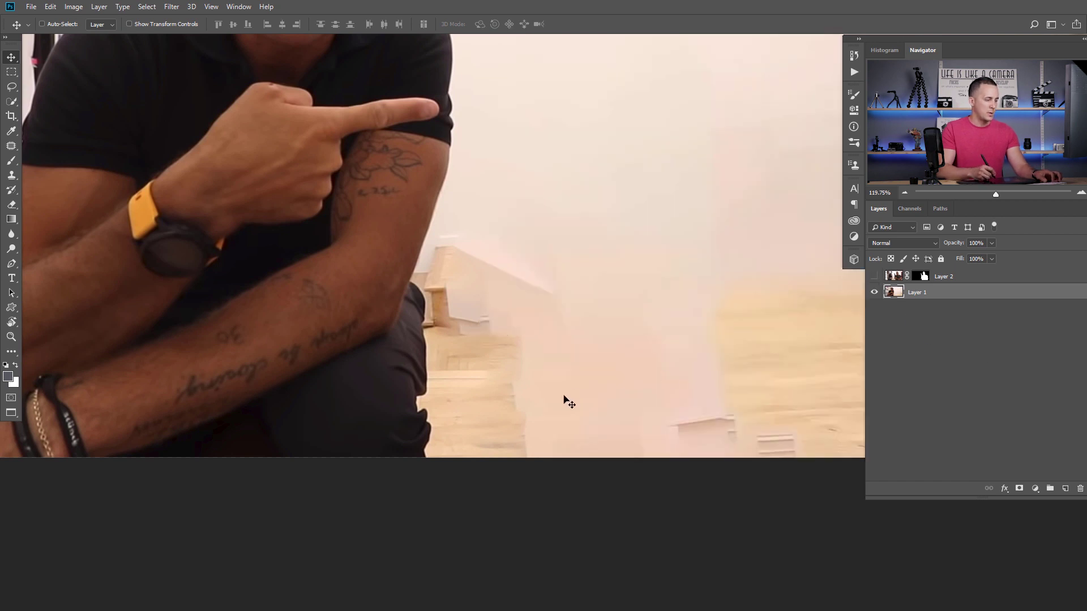
key("s")
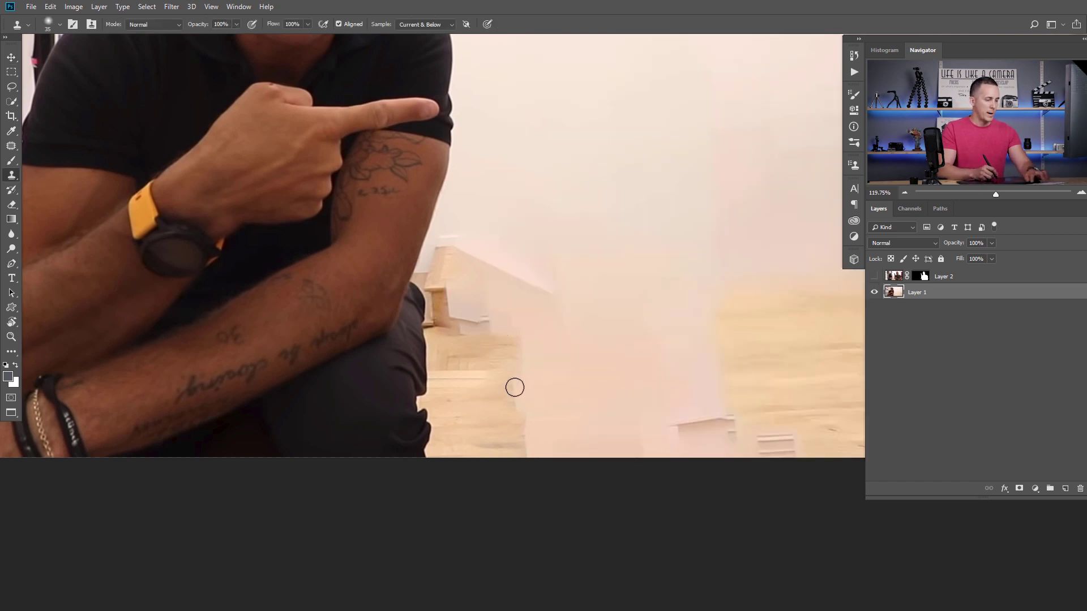
key("l")
mouse_move(513, 375)
left_mouse_down()
mouse_move(500, 399)
mouse_move(502, 449)
mouse_move(536, 457)
mouse_move(553, 396)
mouse_move(530, 369)
left_mouse_up()
key("shift+BackSpace")
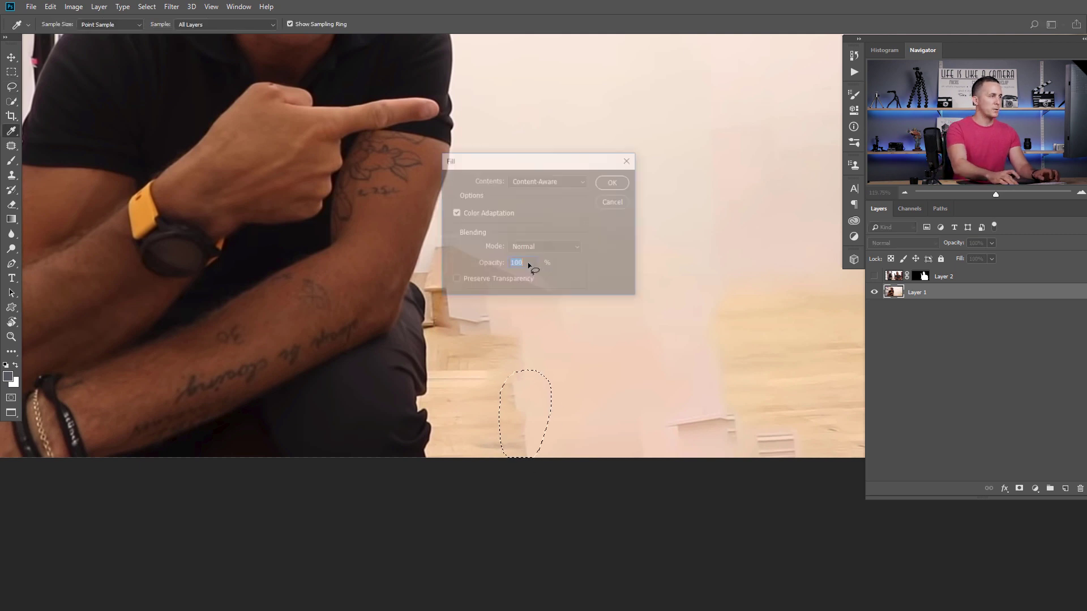
key("Return")
key("ctrl+d")
Step: Try to clone floor planks over the pale edge beside the knee with a soft 35 px Clone Stamp brush
key("s")
left_click(475, 391, "alt")
left_click_drag(522, 388, 531, 446)
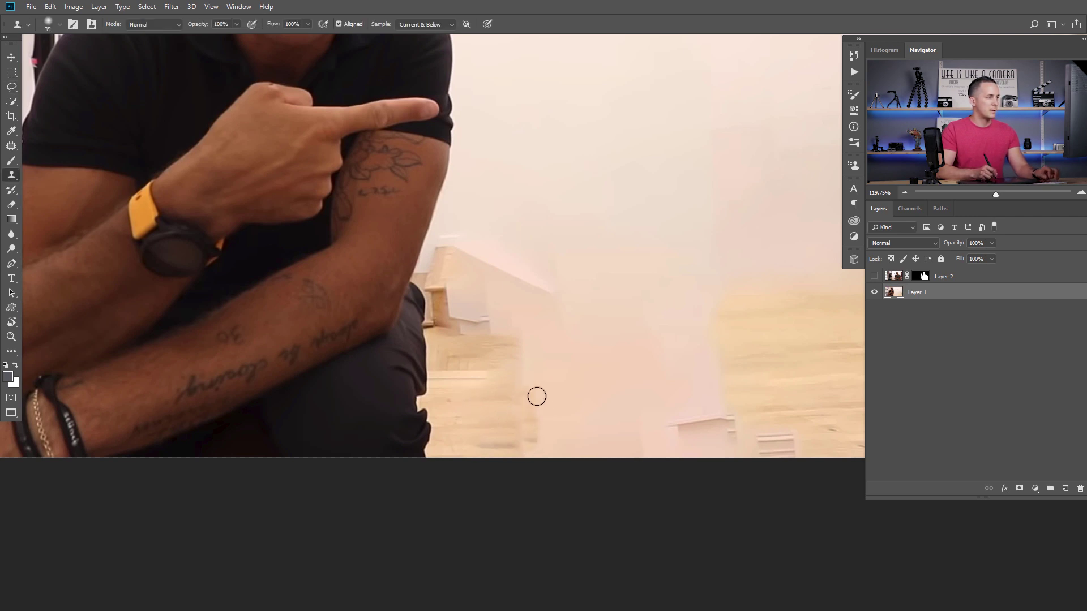
right_click(549, 375)
left_click(609, 276)
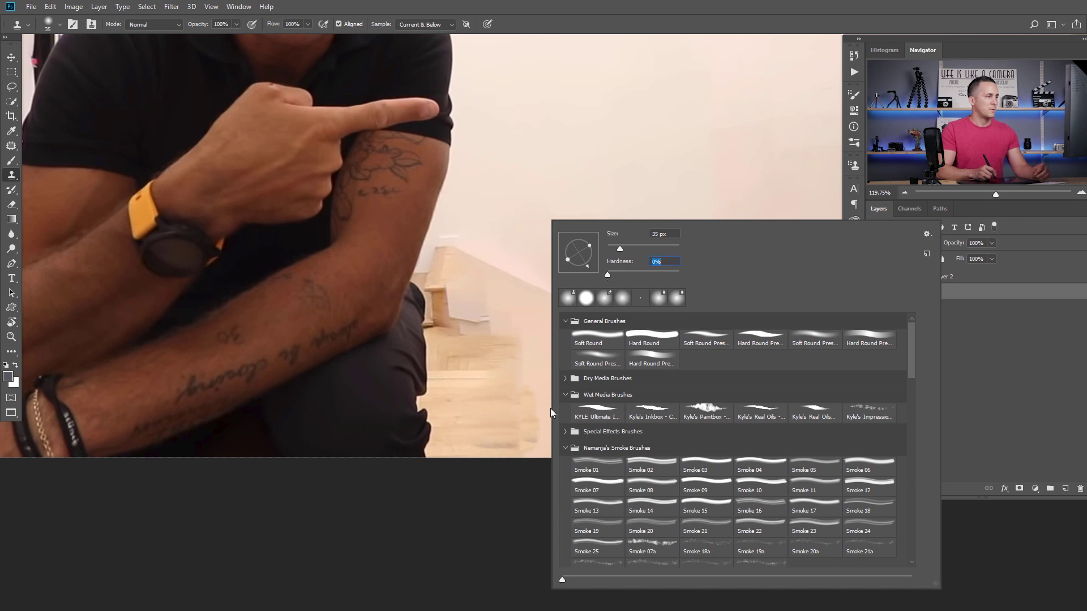
left_click(547, 421)
Step: Step back the last strokes and clone floor planks over the pale area beside the knee with a 100 px brush
key("bracketright")
key("bracketright")
key("bracketright")
key("bracketright")
key("bracketright")
key("bracketright")
key("bracketright")
key("bracketright")
key("bracketright")
key("bracketright")
key("ctrl+alt+z")
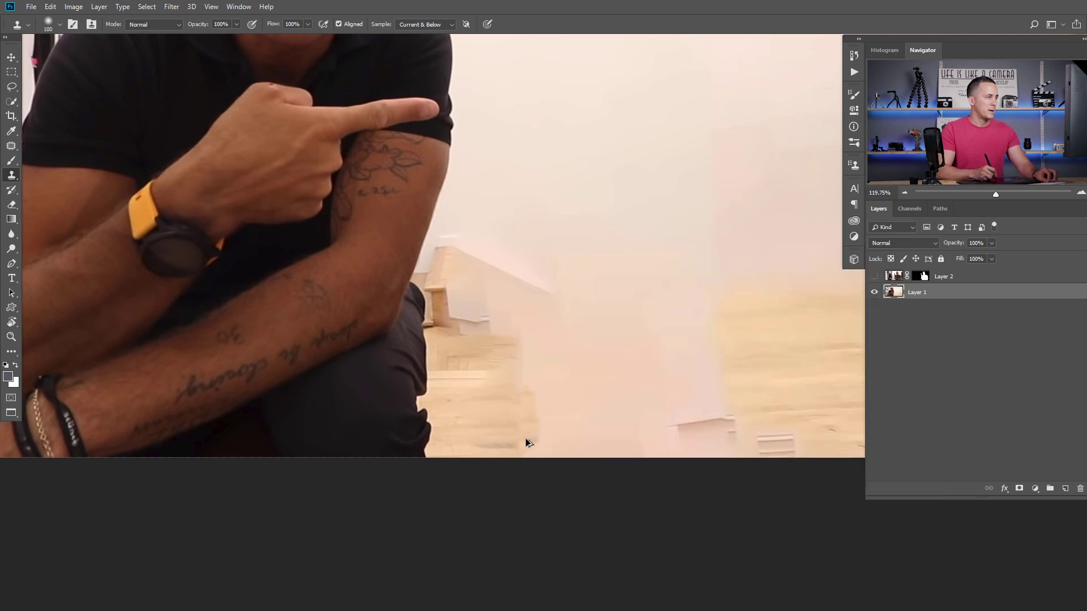
key("ctrl+alt+z")
left_click(476, 445, "alt")
mouse_move(499, 441)
left_mouse_down()
mouse_move(534, 436)
mouse_move(526, 442)
mouse_move(536, 395)
mouse_move(542, 432)
mouse_move(544, 362)
left_mouse_up()
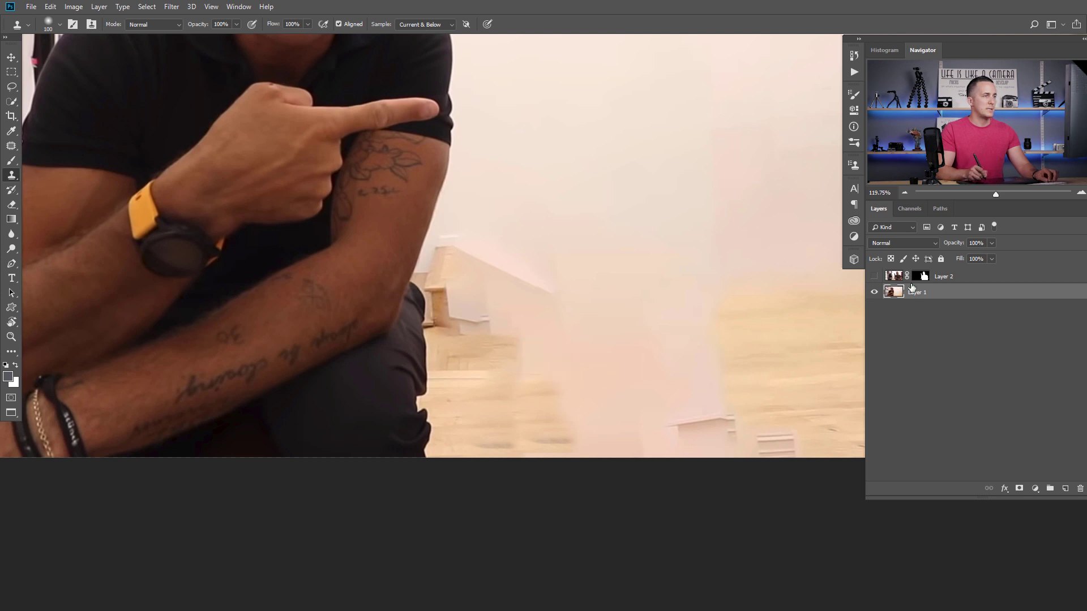
Step: Check the floor against the cutout layer, then clone wood texture from the far floor area into the gap between the men
left_click(874, 276)
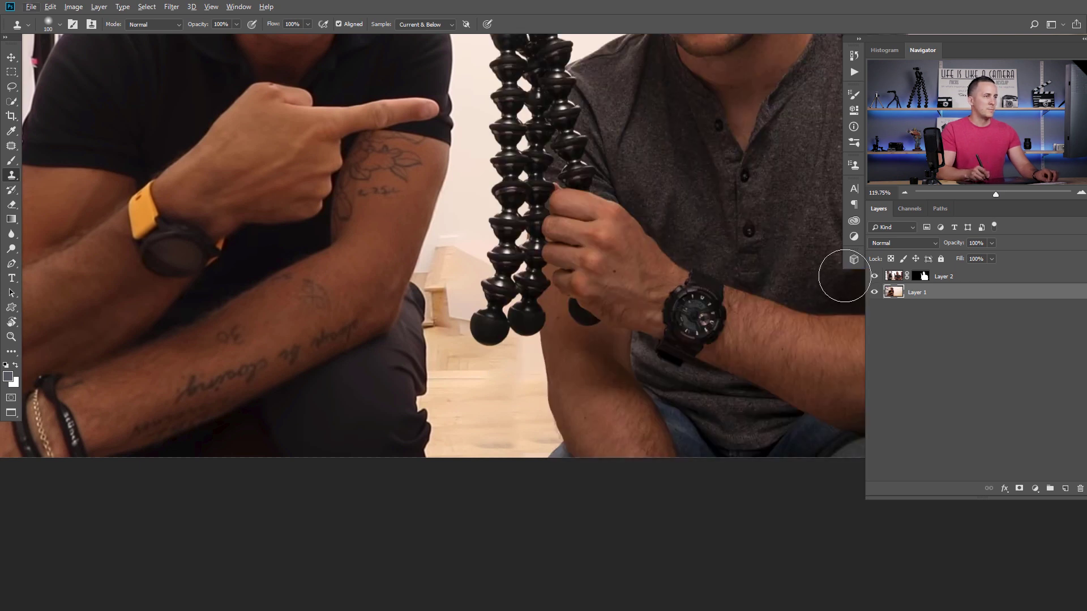
left_click(875, 276)
left_click(817, 345, "alt")
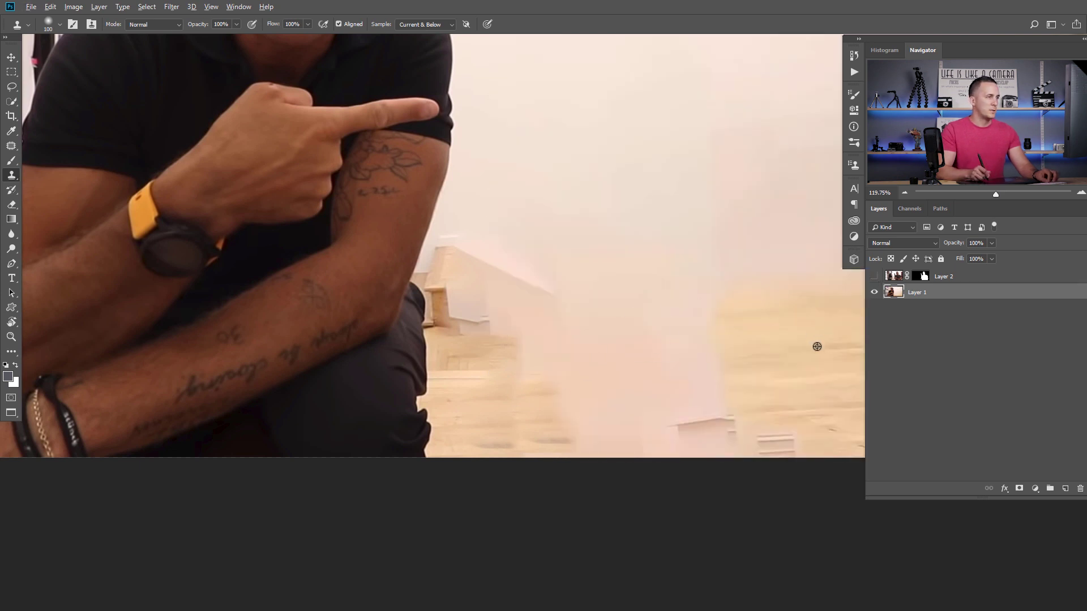
mouse_move(541, 364)
left_mouse_down()
mouse_move(552, 385)
mouse_move(556, 341)
mouse_move(579, 444)
mouse_move(563, 332)
mouse_move(532, 334)
mouse_move(530, 300)
mouse_move(533, 309)
mouse_move(545, 295)
mouse_move(571, 339)
mouse_move(551, 326)
mouse_move(522, 444)
left_mouse_up()
left_click(875, 276)
Step: Examine the composite of both men and the tripod, as a whole and close up
scroll(670, 344, "down", 6)
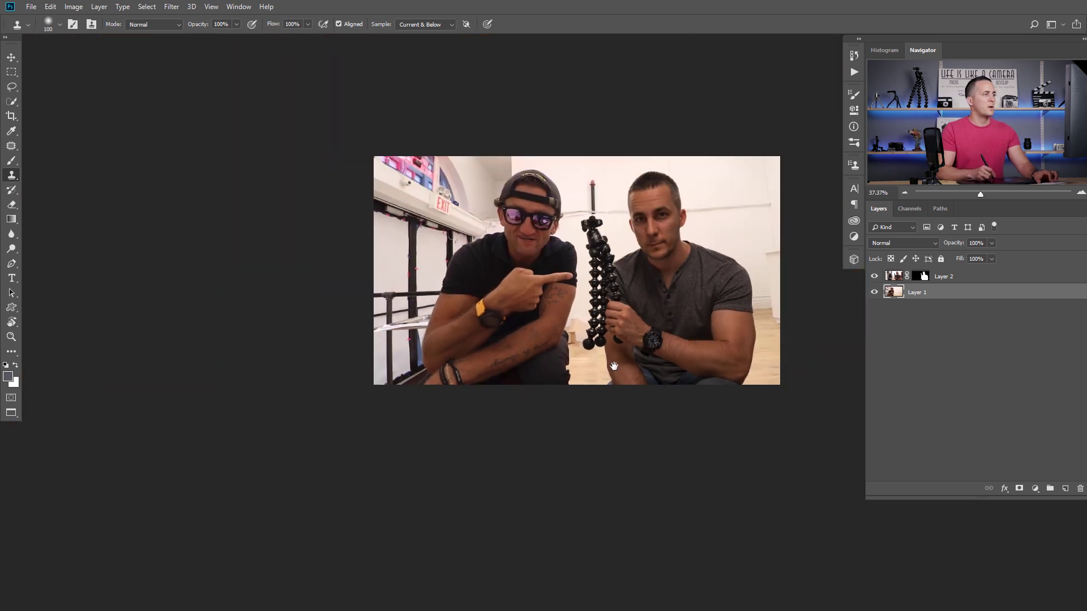
mouse_move(582, 357)
left_mouse_down()
mouse_move(523, 376)
mouse_move(520, 417)
left_mouse_up()
left_click(503, 418, "alt")
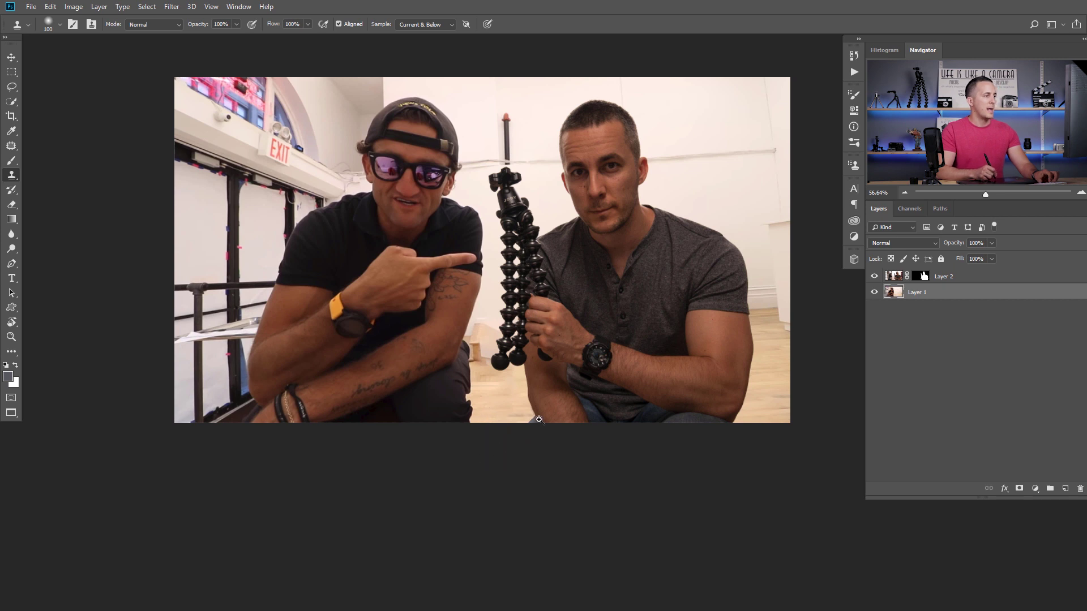
left_click_drag(553, 374, 532, 368)
left_click_drag(548, 328, 535, 360)
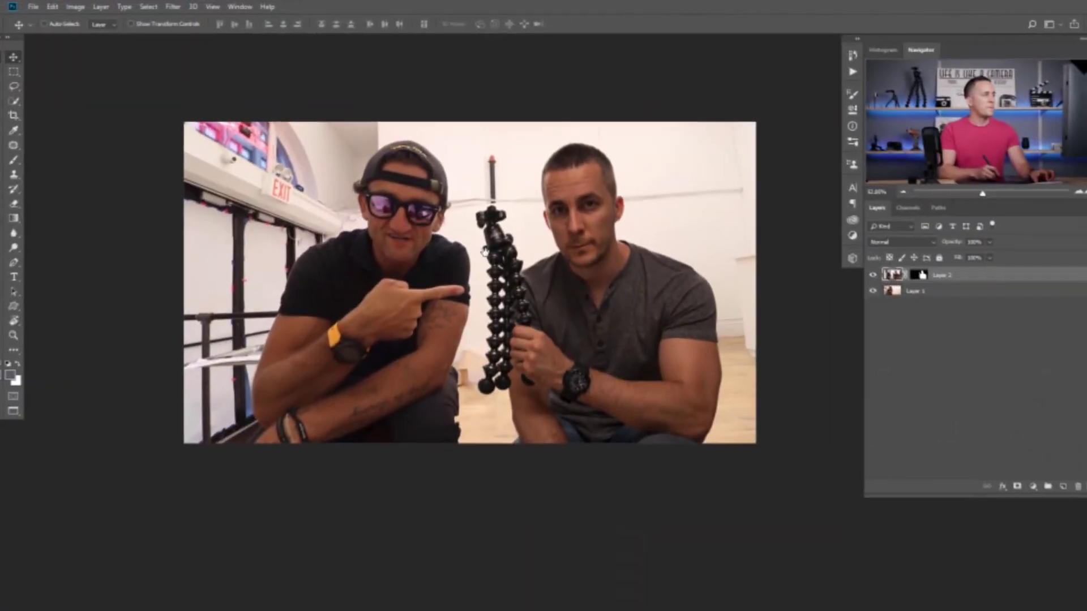
scroll(514, 263, "up", 5)
scroll(513, 262, "up", 2)
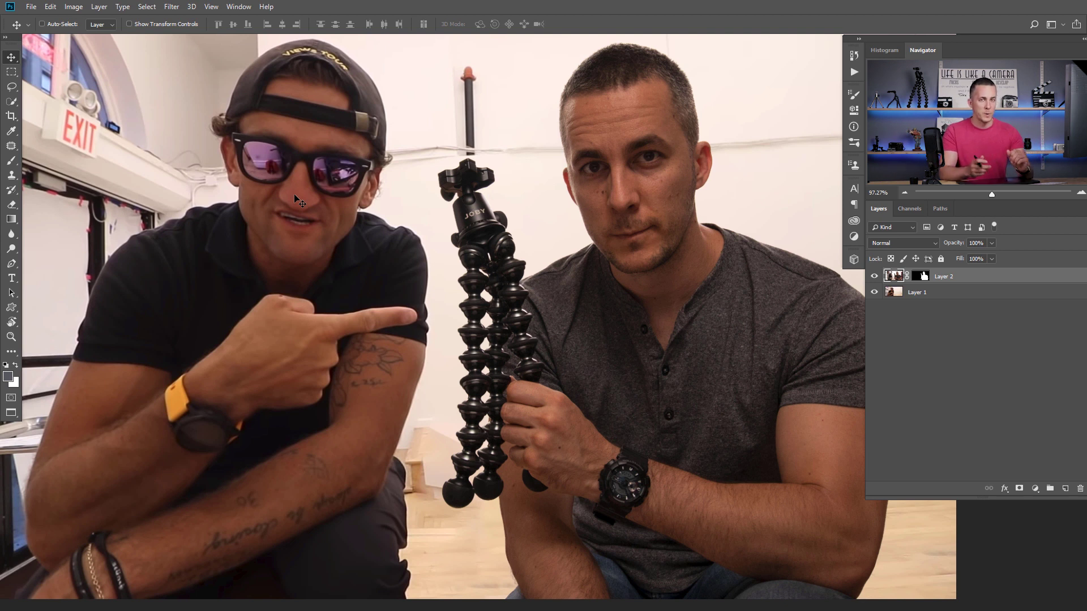
scroll(594, 283, "down", 3)
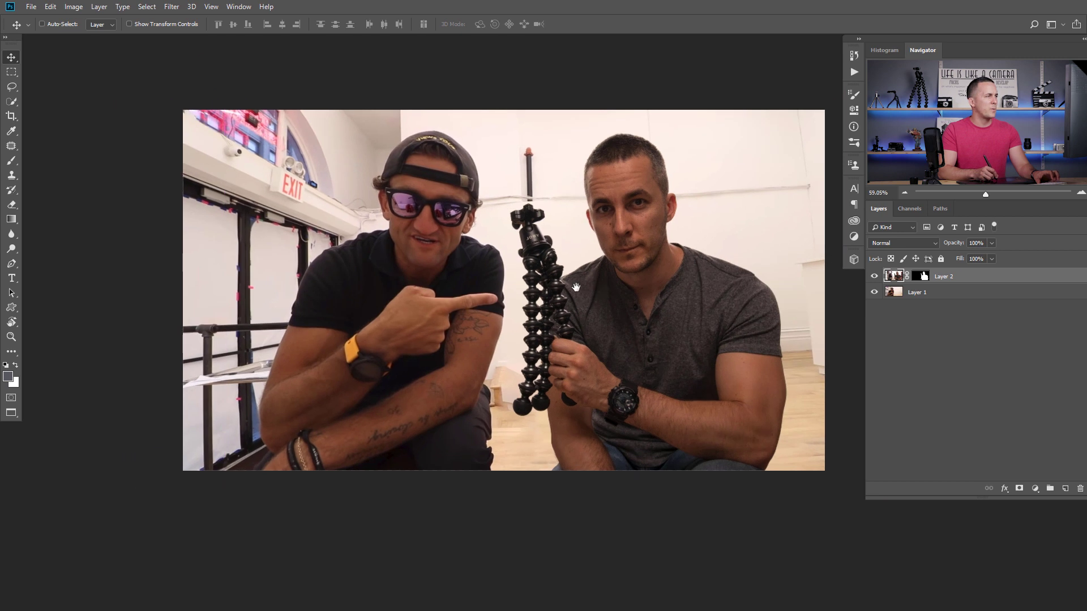
Step: Add a Selective Color adjustment layer above the cutout man's layer
left_click(1040, 487)
left_click(957, 477)
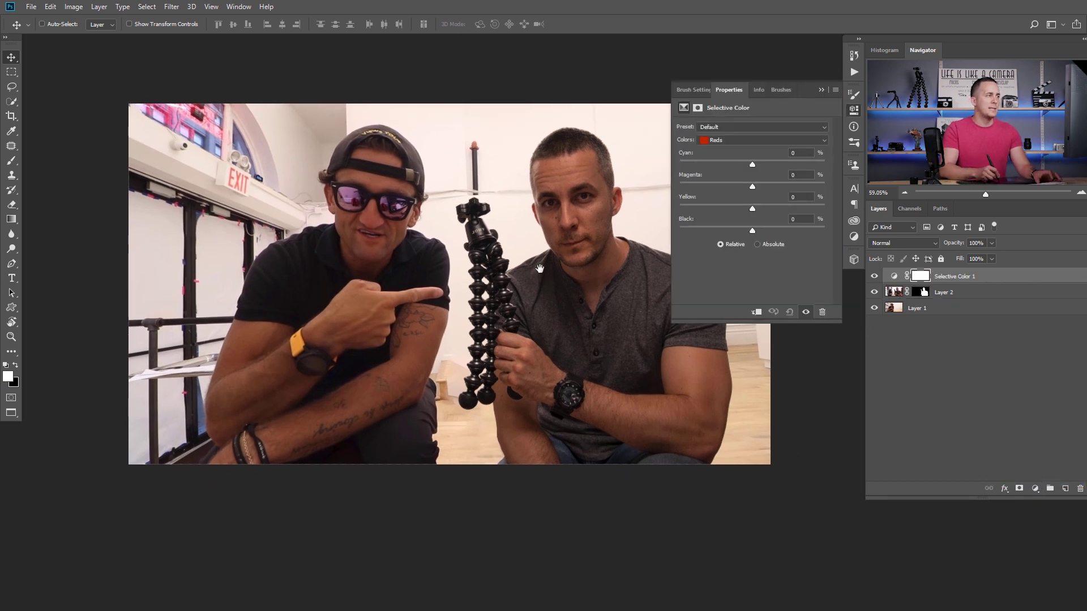
left_click_drag(539, 268, 455, 259)
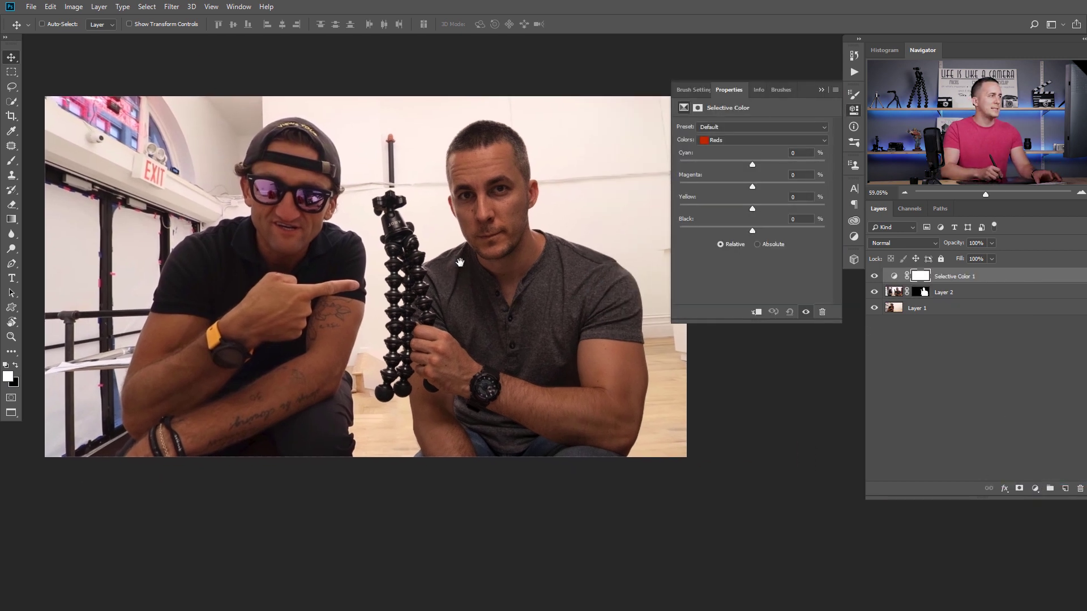
Step: Lower the cyan in the Reds to -45% and clip the Selective Color adjustment to the cutout layer
left_click(728, 139)
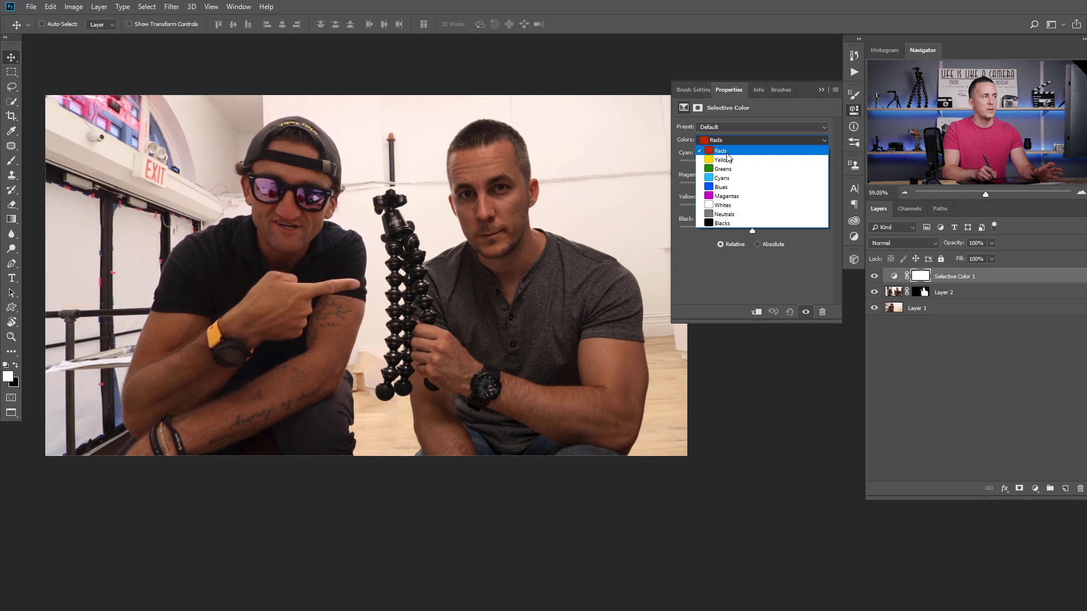
left_click(727, 153)
left_click_drag(478, 226, 543, 234)
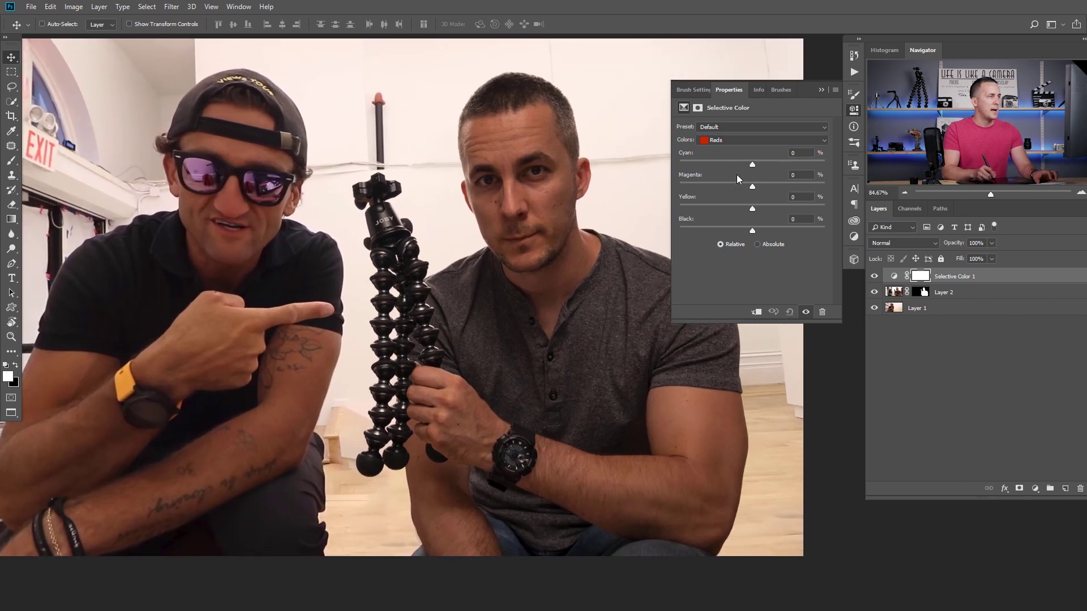
left_click_drag(753, 164, 750, 163)
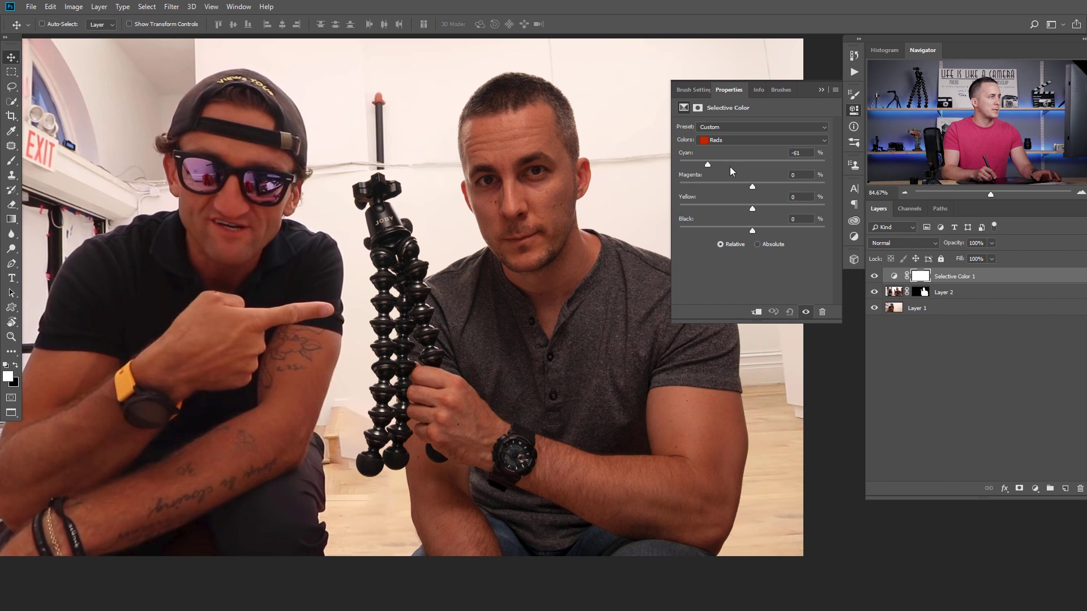
left_click_drag(706, 163, 720, 163)
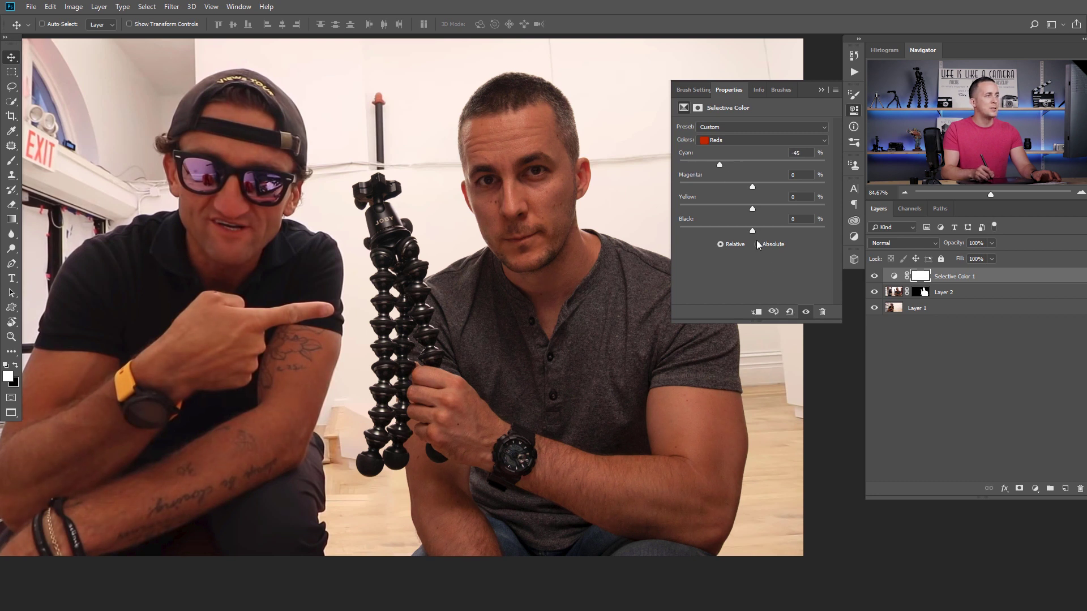
left_click(757, 312)
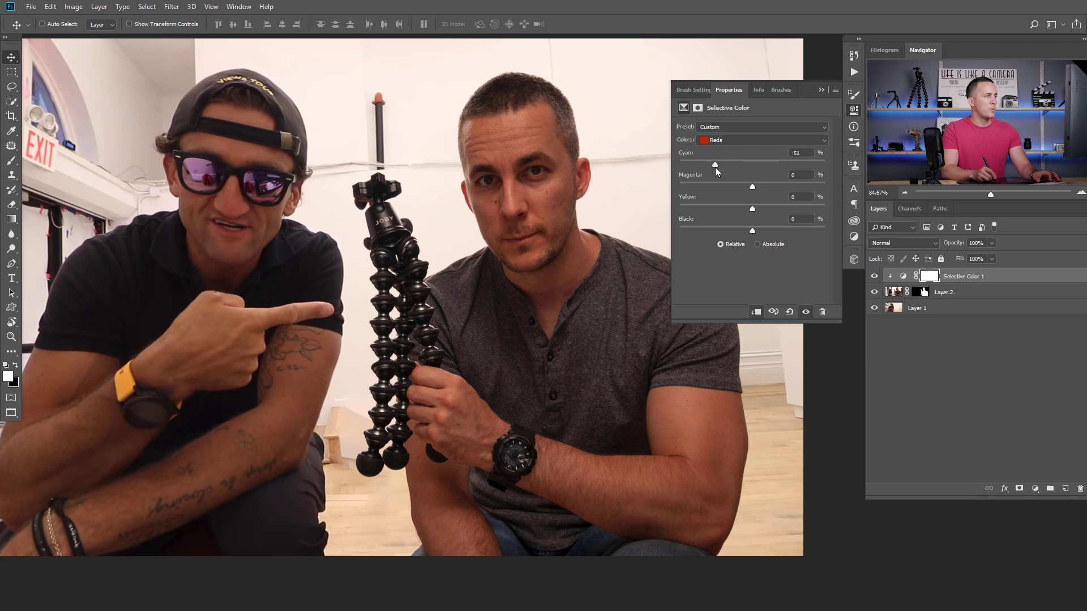
Step: Refine the Reds of the clipped adjustment to cyan -24%, magenta +2% and yellow -1%
left_click_drag(719, 167, 723, 167)
left_click(542, 223, "ctrl+alt")
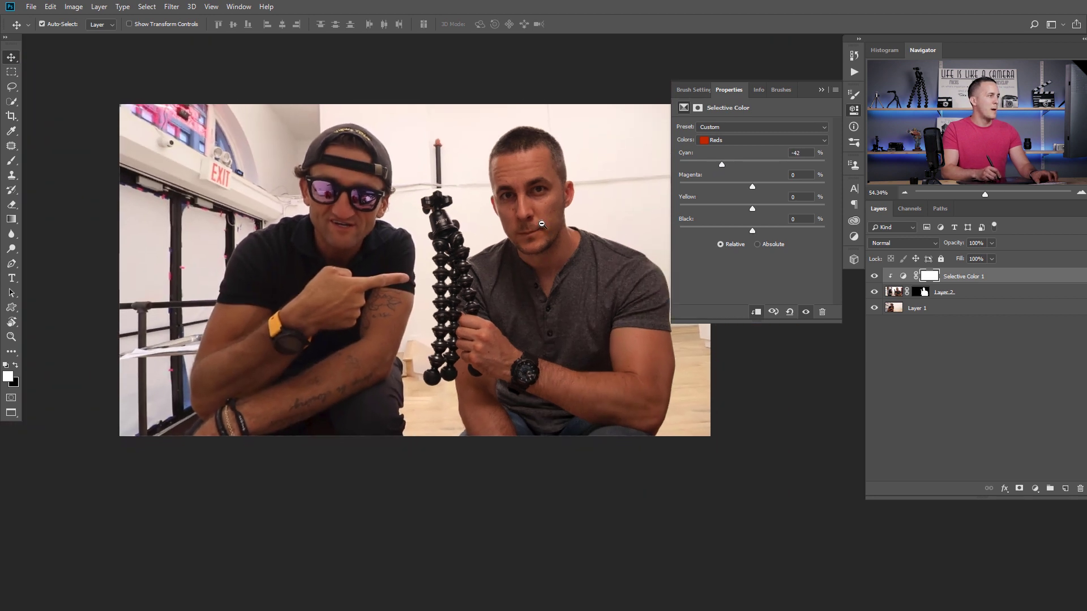
scroll(537, 221, "up", 4)
left_click_drag(726, 164, 754, 185)
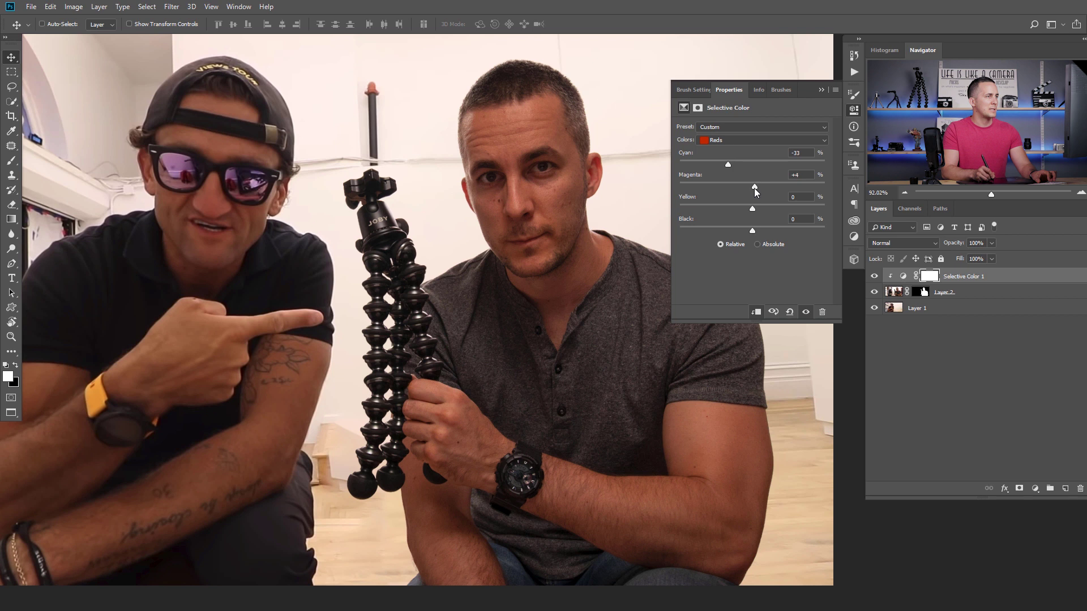
left_click_drag(752, 209, 750, 208)
scroll(558, 269, "down", 3)
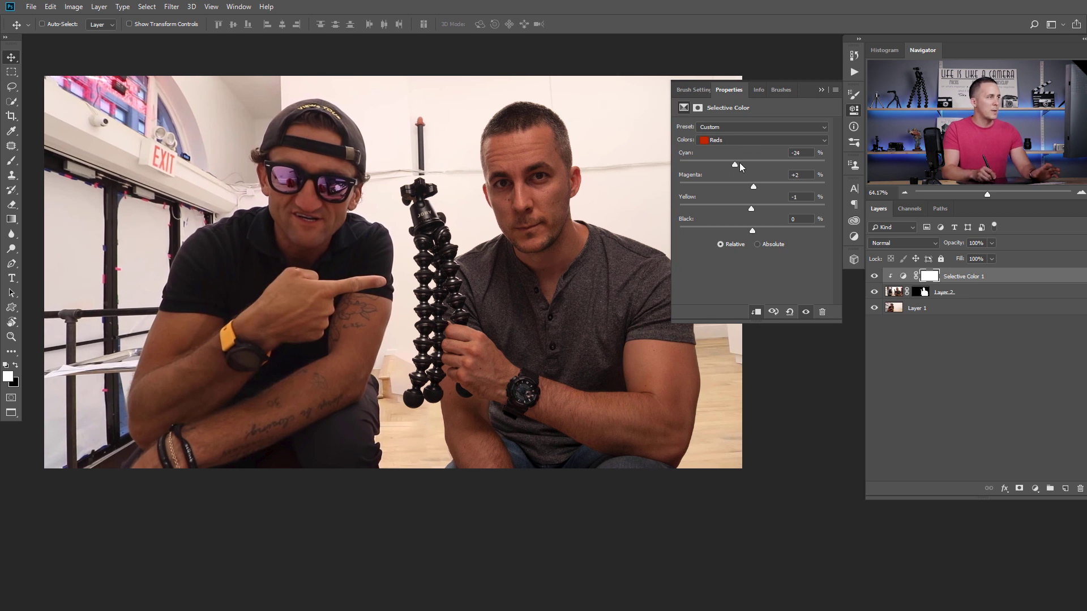
Step: Set the cyan in the Yellows to +7% and close the Selective Color settings
left_click(759, 140)
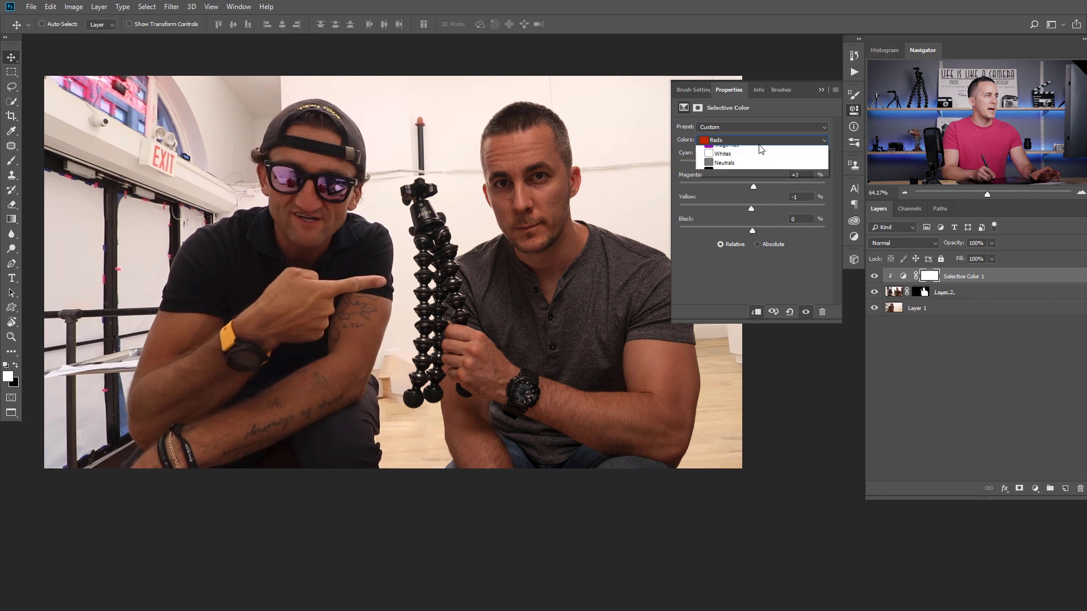
left_click(756, 149)
mouse_move(753, 165)
left_mouse_down()
mouse_move(717, 168)
mouse_move(796, 166)
mouse_move(759, 168)
left_mouse_up()
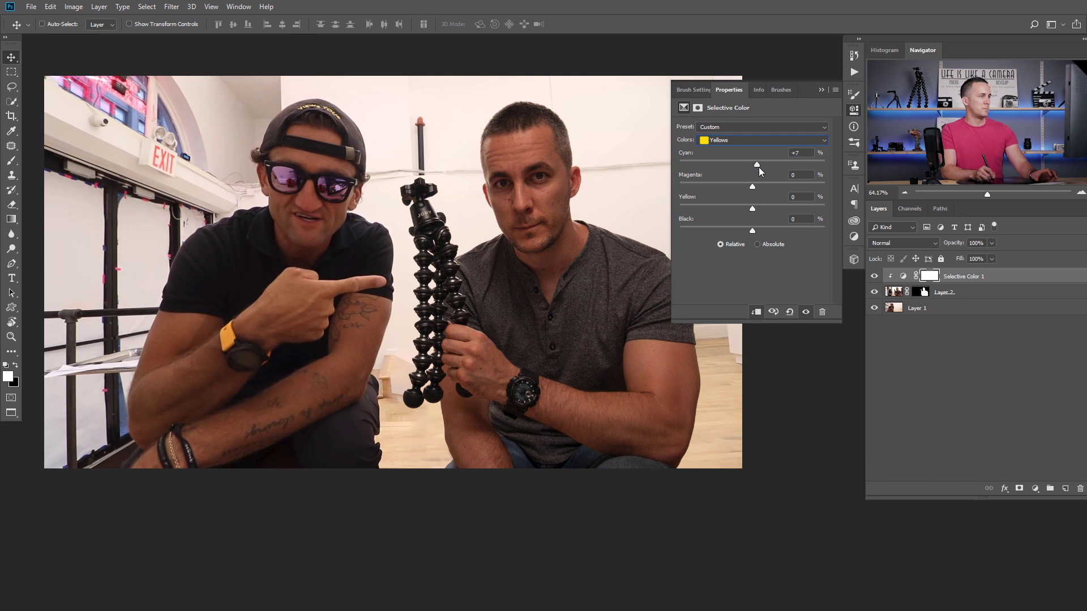
left_click(820, 91)
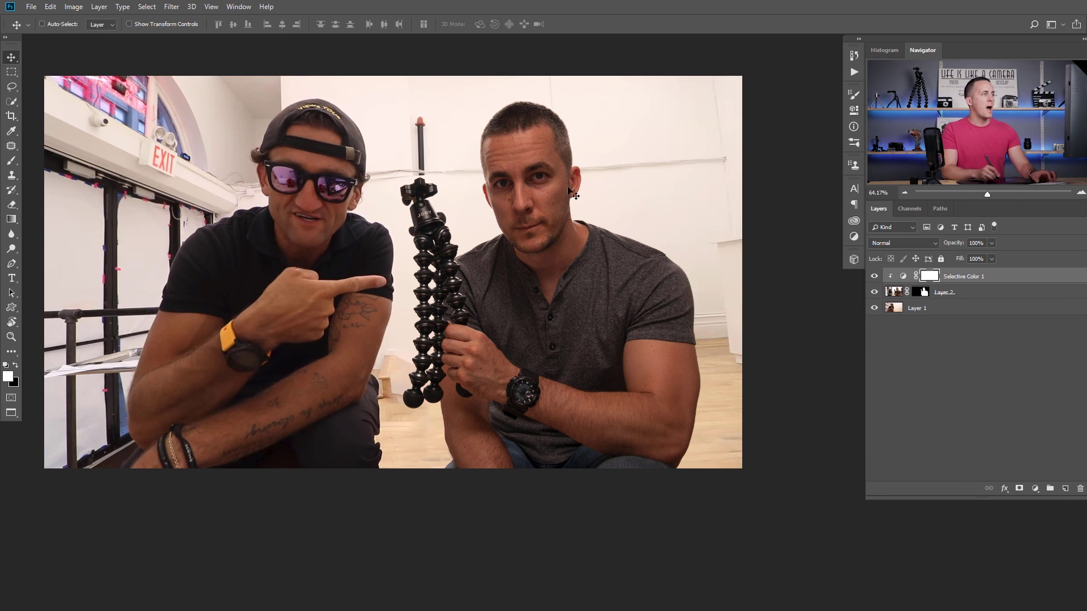
Step: Soften the cutout man's layer image with a Gaussian Blur of 0.8 pixels radius
scroll(485, 234, "up", 3)
scroll(485, 234, "up", 2)
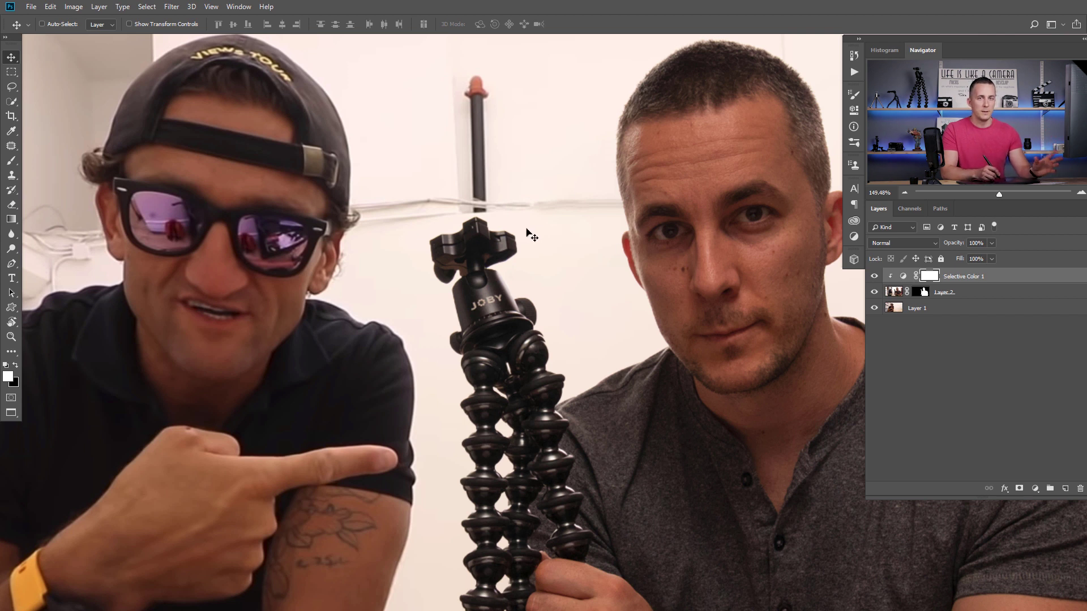
left_click_drag(619, 233, 515, 202)
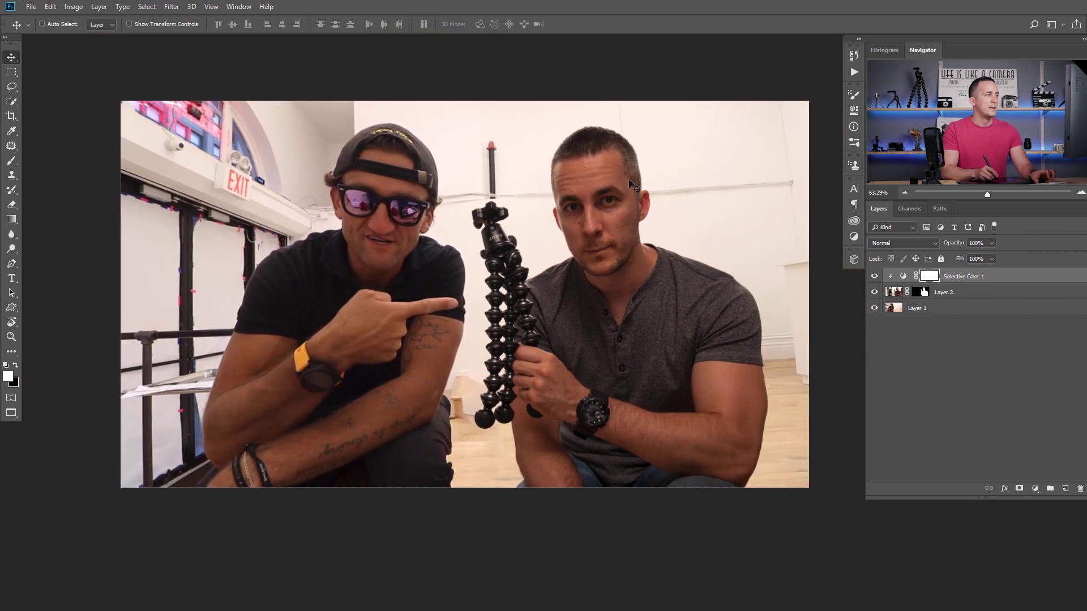
scroll(590, 210, "up", 5)
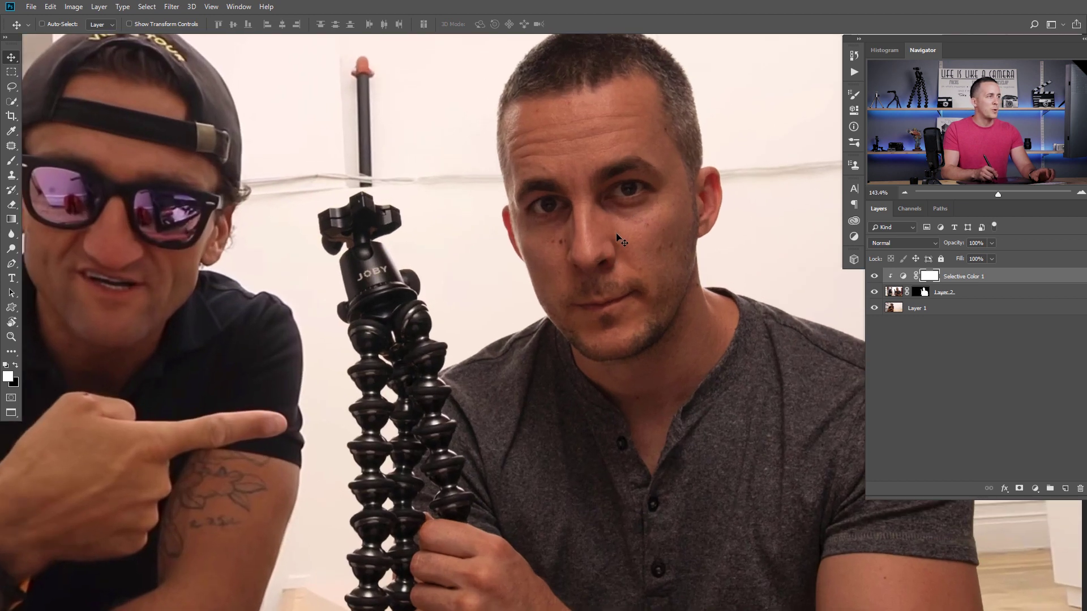
left_click(894, 294)
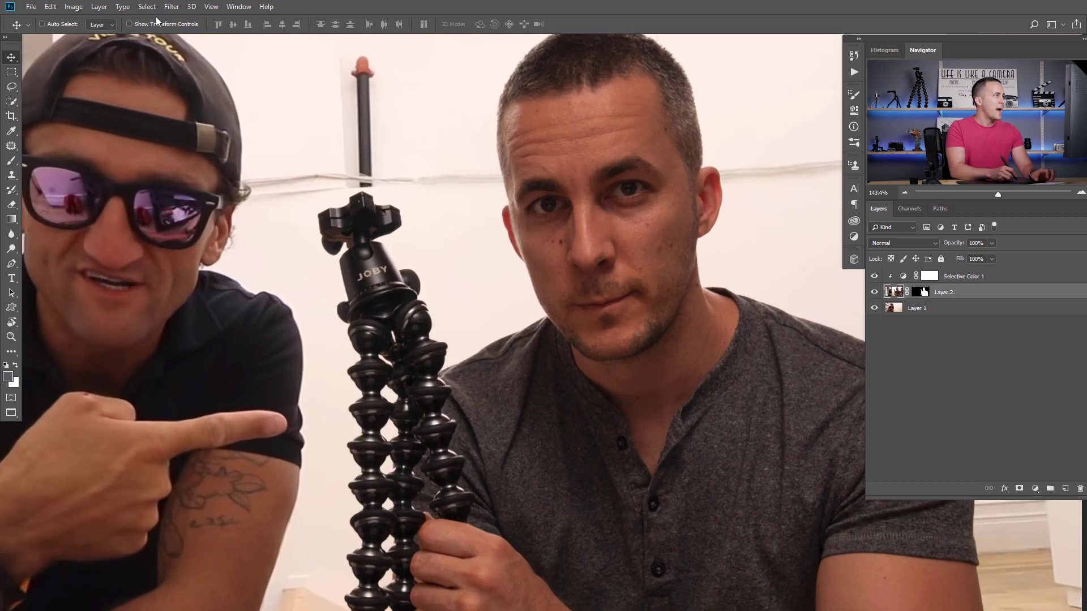
left_click(172, 6)
mouse_move(203, 134)
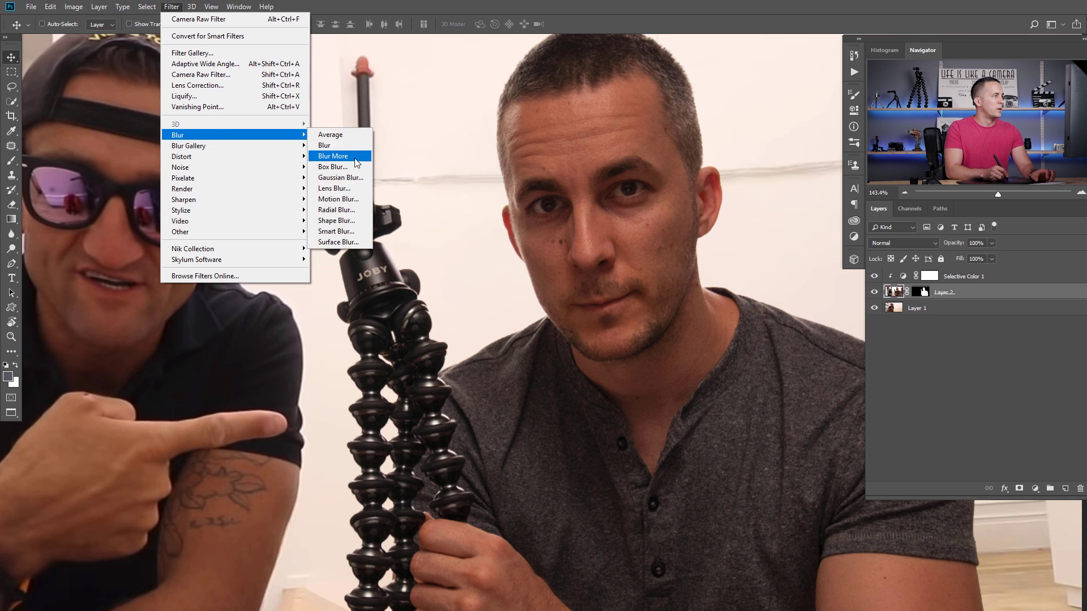
left_click(355, 178)
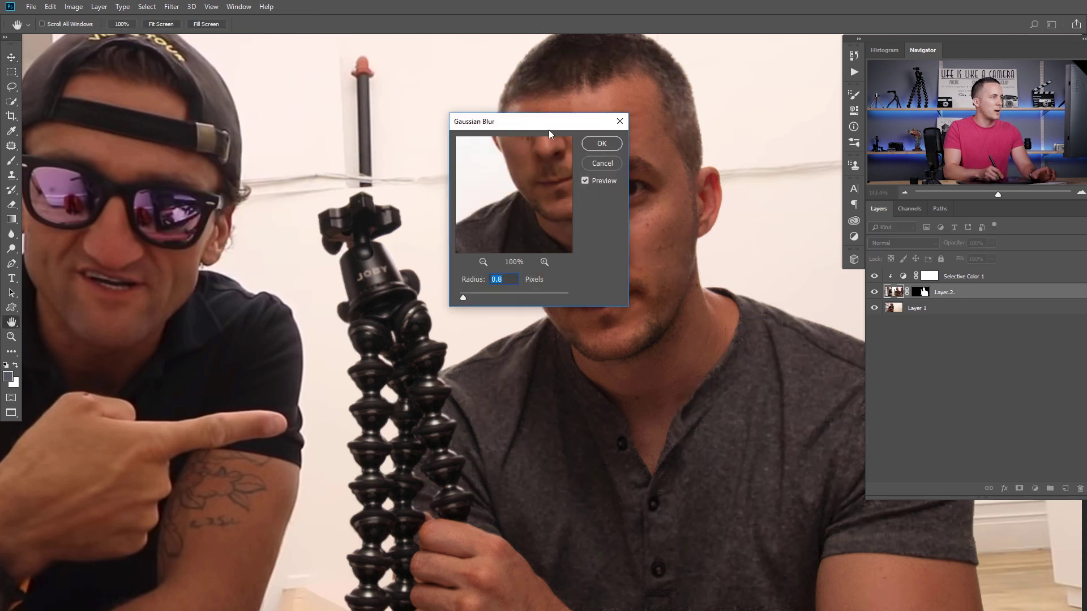
left_click_drag(548, 115, 792, 235)
left_click_drag(497, 262, 594, 247)
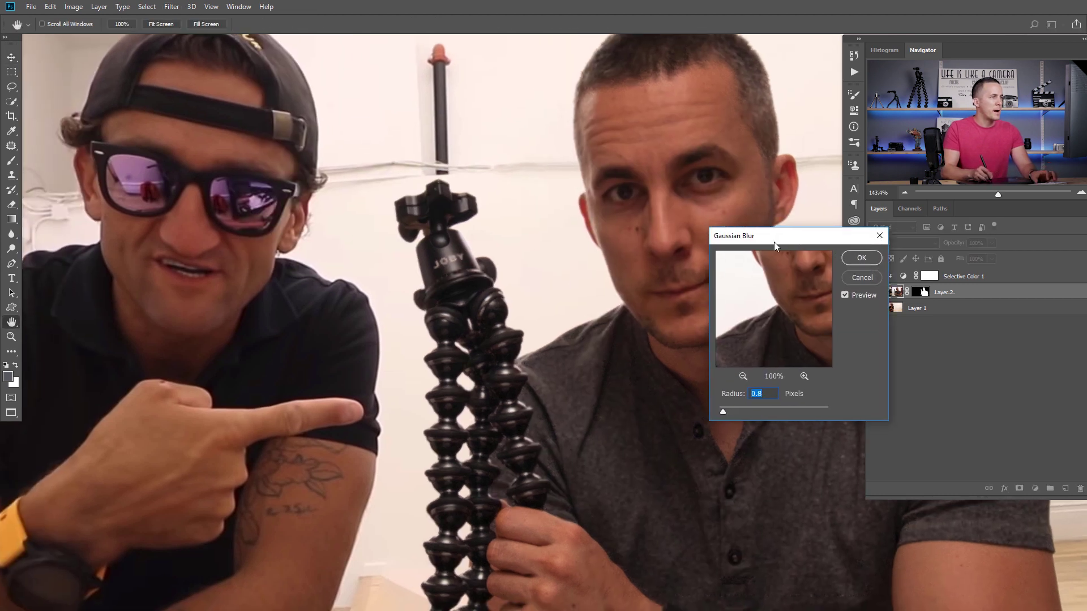
left_click_drag(773, 242, 499, 285)
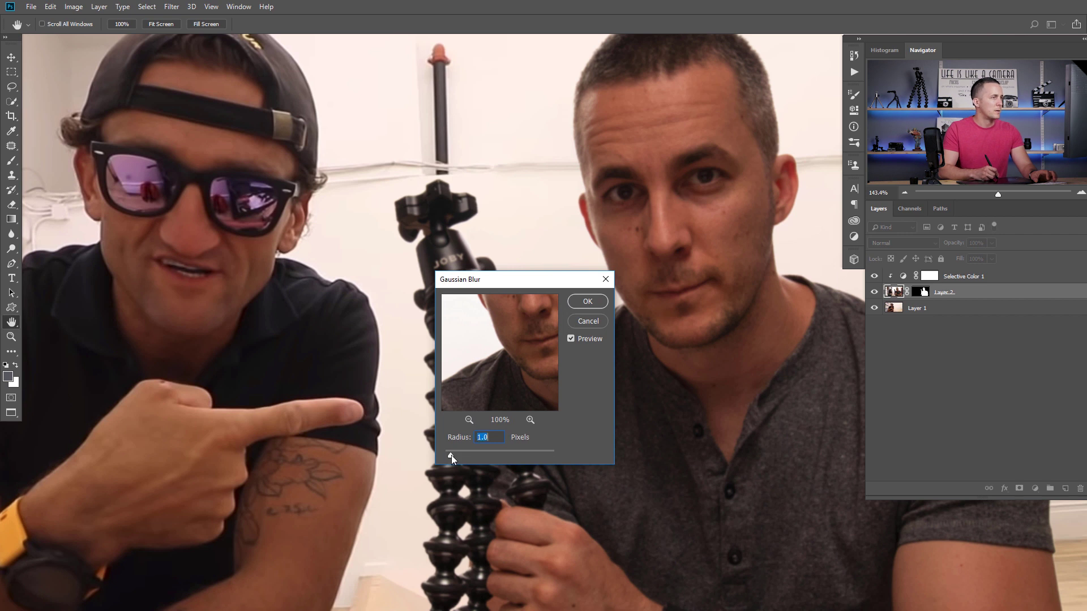
left_click_drag(451, 456, 447, 457)
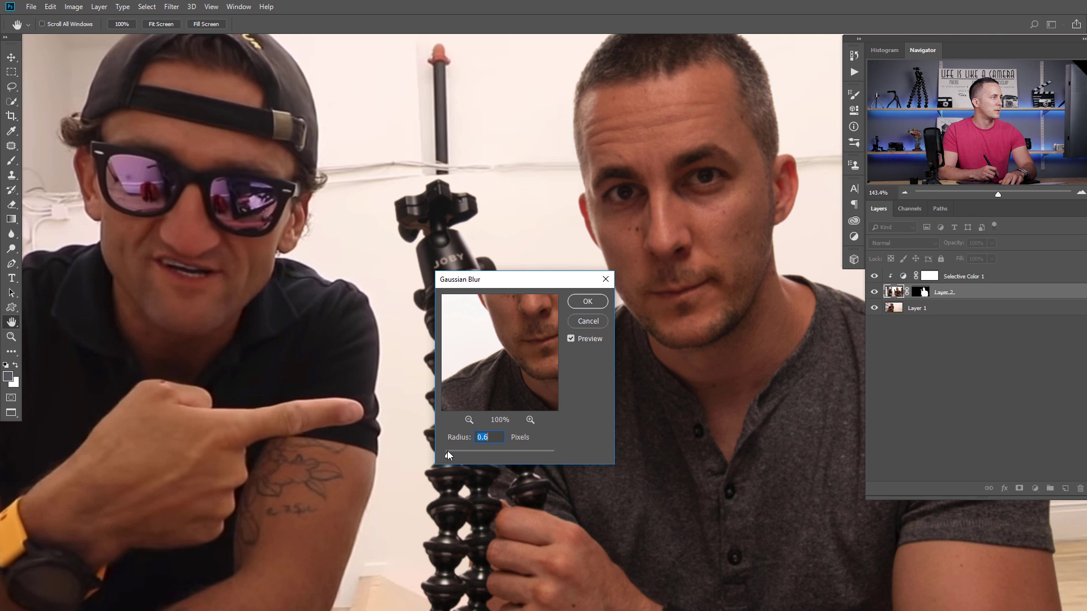
key("Up")
left_click(600, 303)
Step: Apply the Camera Raw Filter to the cutout man's layer with Clarity lowered to about -48
left_click_drag(660, 267, 624, 293)
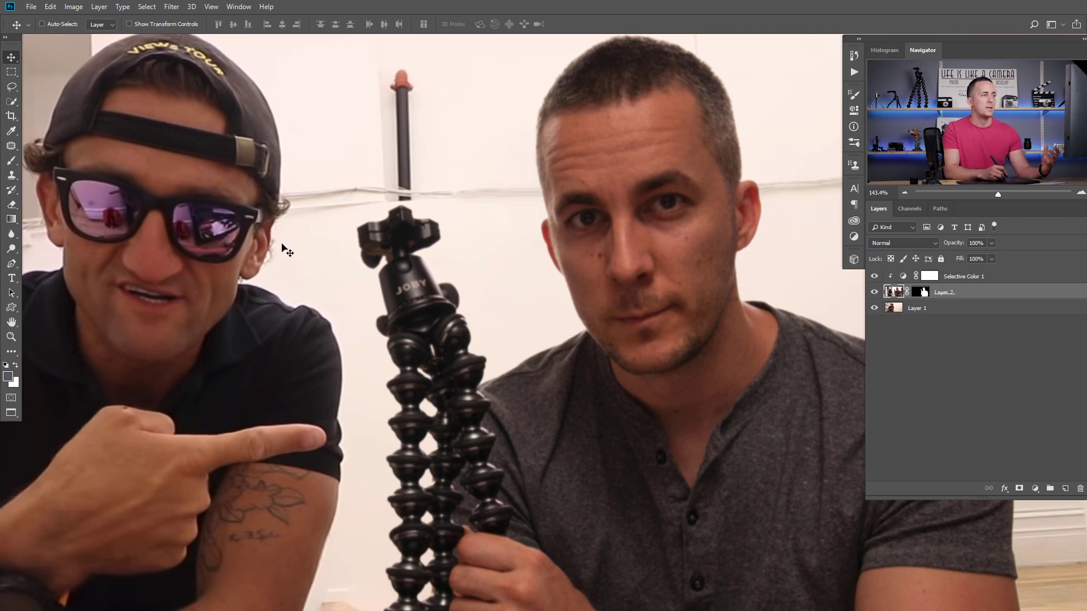
left_click(171, 8)
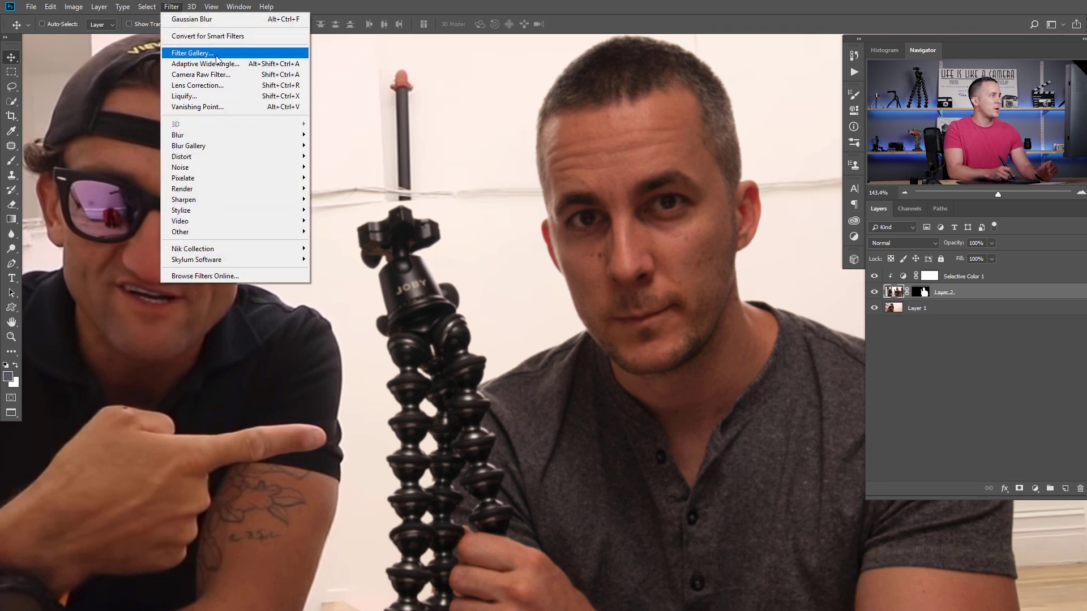
left_click(219, 76)
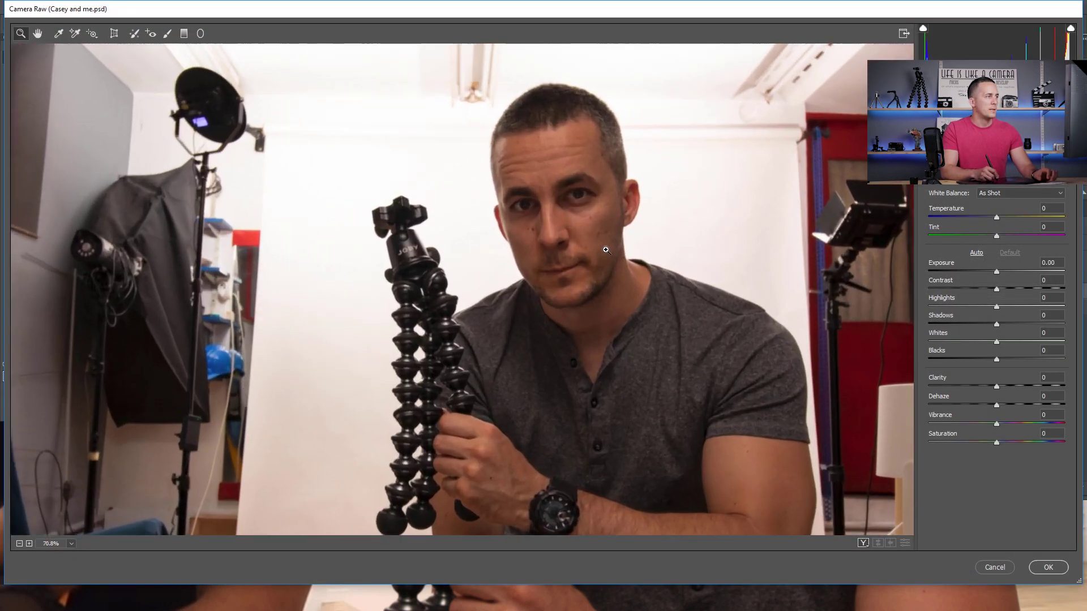
left_click_drag(606, 250, 636, 266)
left_click_drag(996, 387, 960, 387)
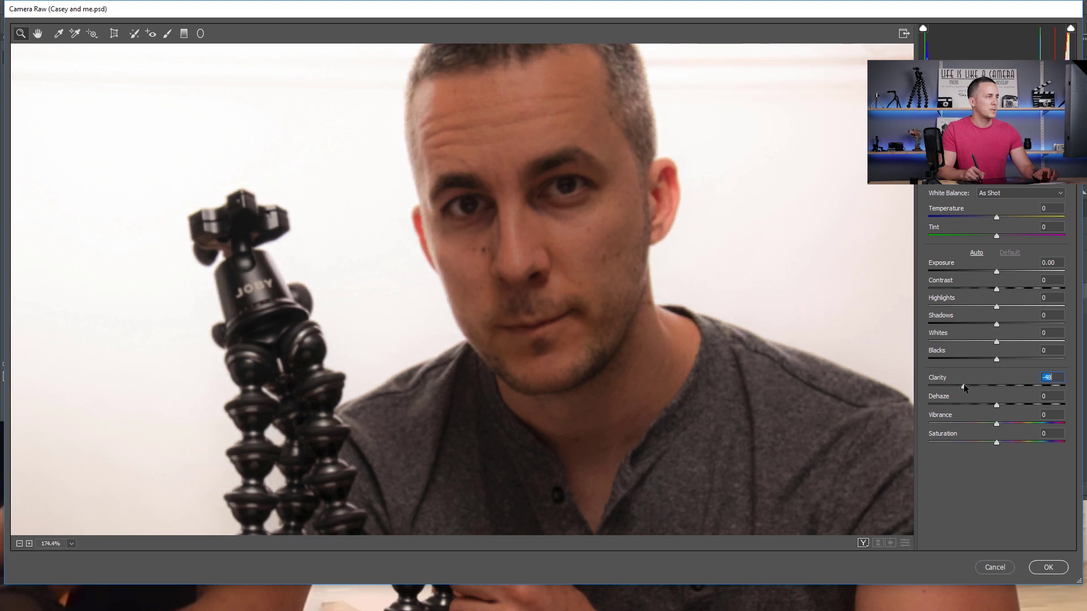
left_click(1048, 567)
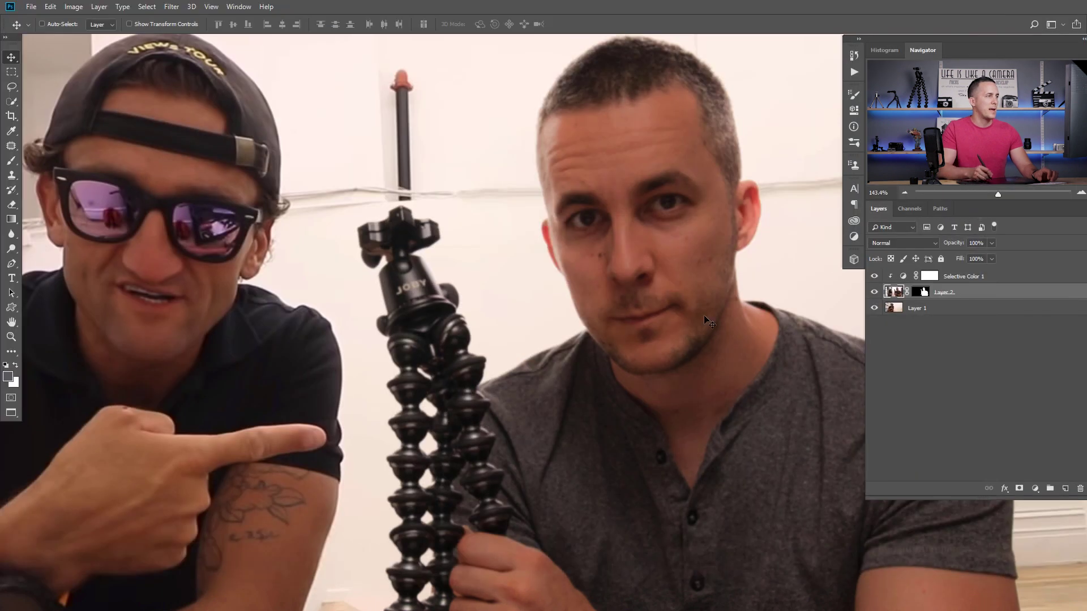
Step: Reopen the Selective Color adjustment, set the cyan in the Reds to -21%, and close its settings
left_click_drag(671, 264, 634, 273)
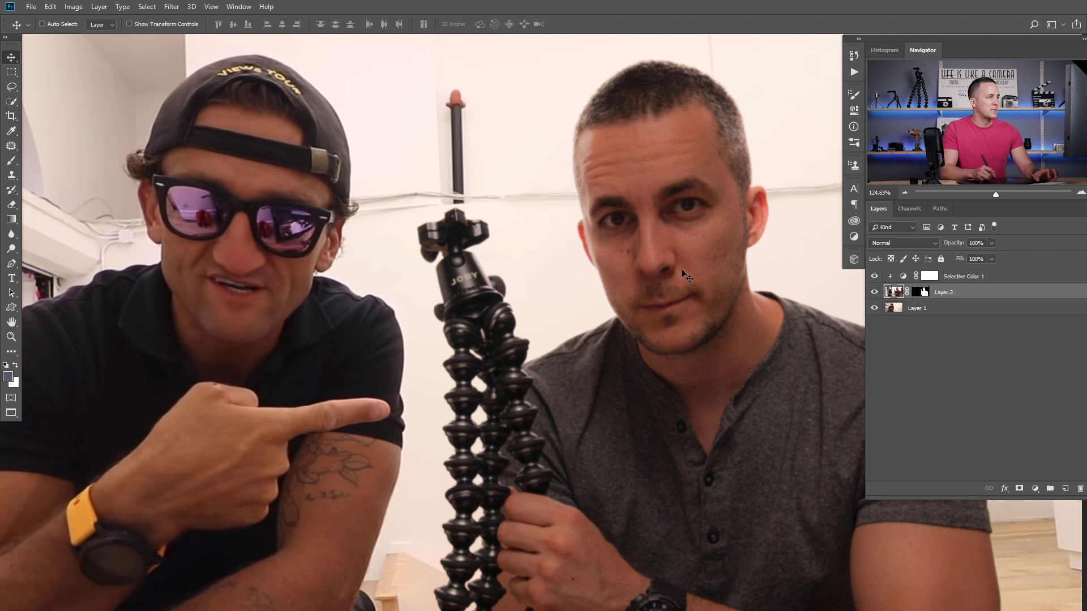
scroll(646, 195, "down", 4)
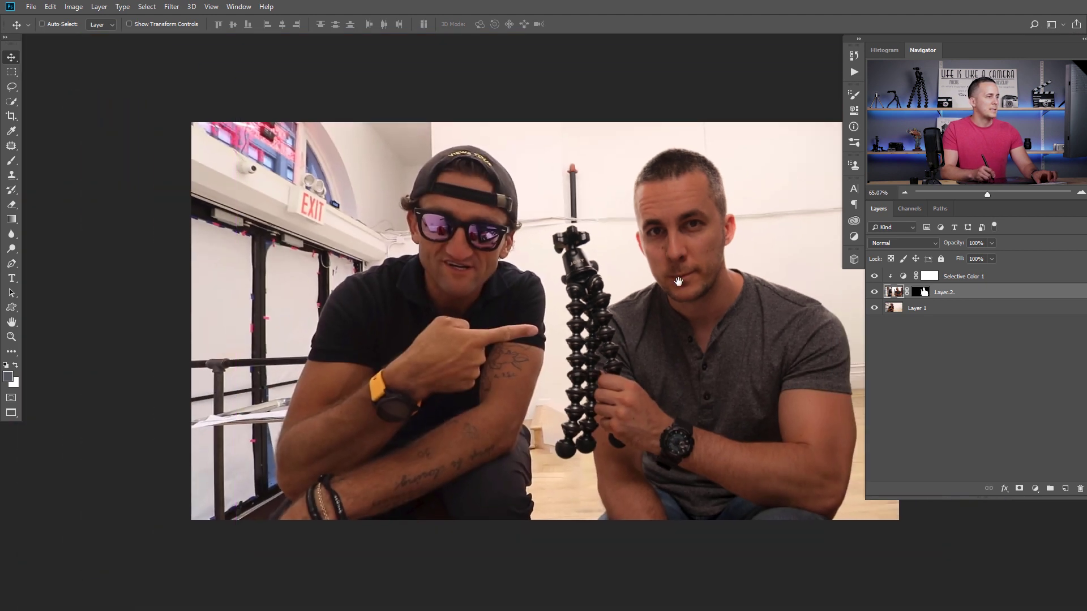
left_click(902, 277)
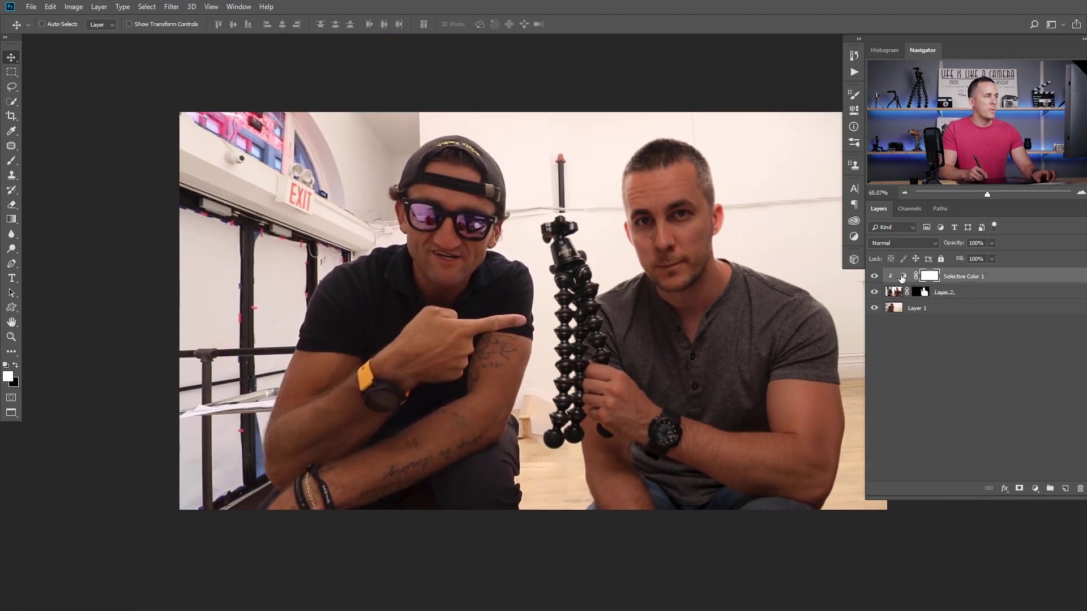
double_click(902, 277)
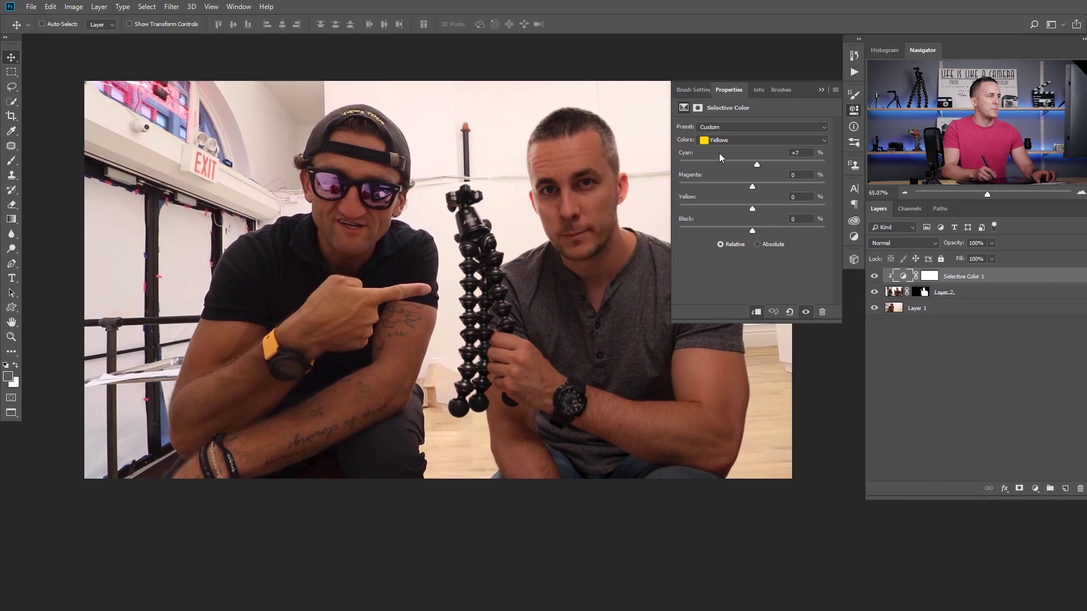
left_click(723, 140)
left_click(723, 150)
scroll(637, 210, "up", 1)
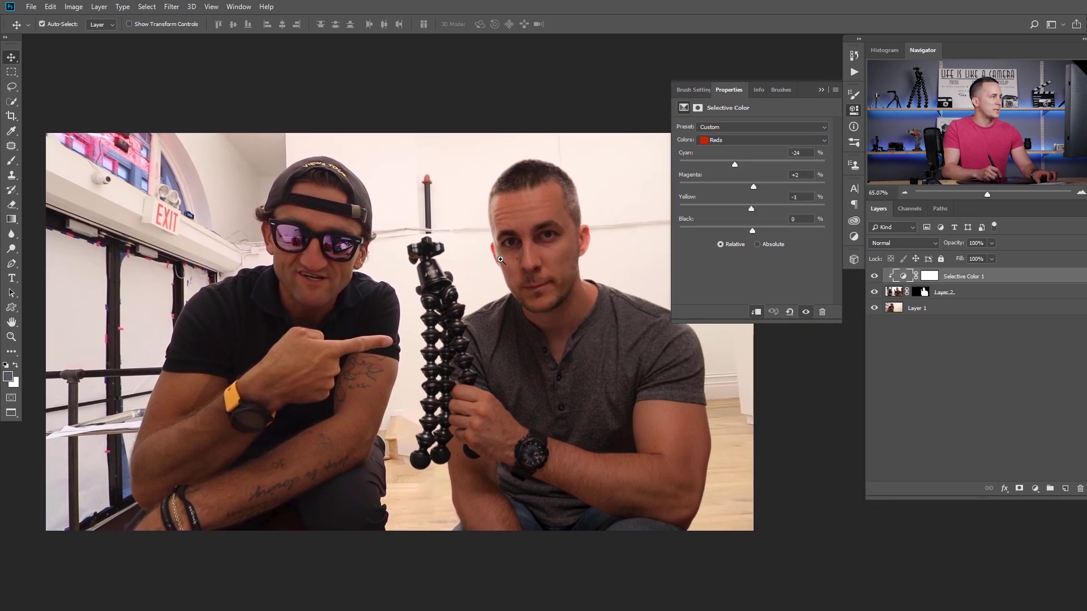
left_click_drag(735, 164, 738, 165)
scroll(539, 234, "down", 3)
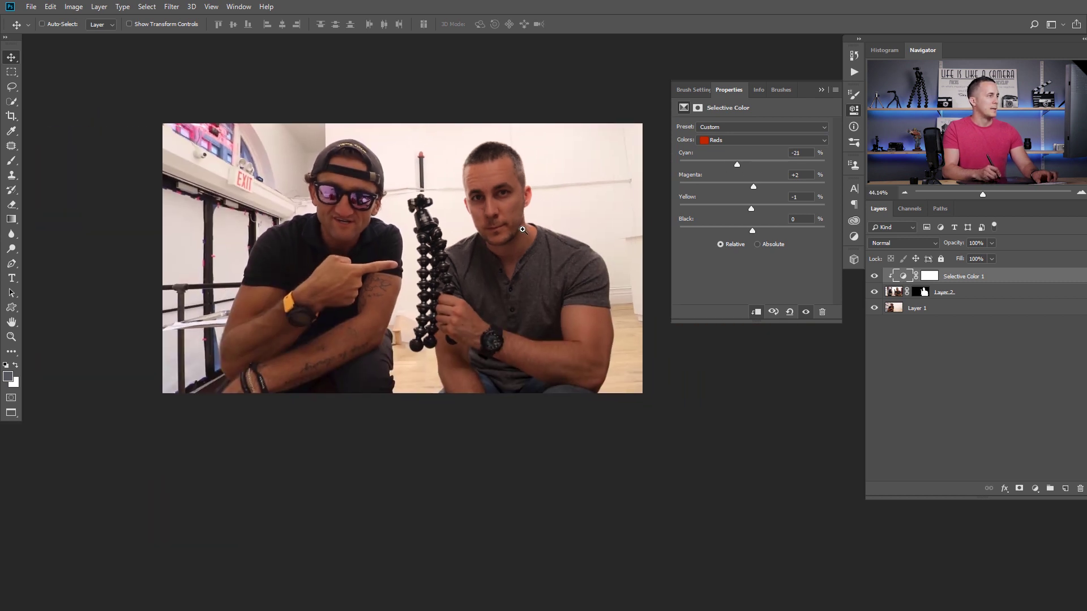
scroll(522, 230, "up", 3)
left_click(821, 90)
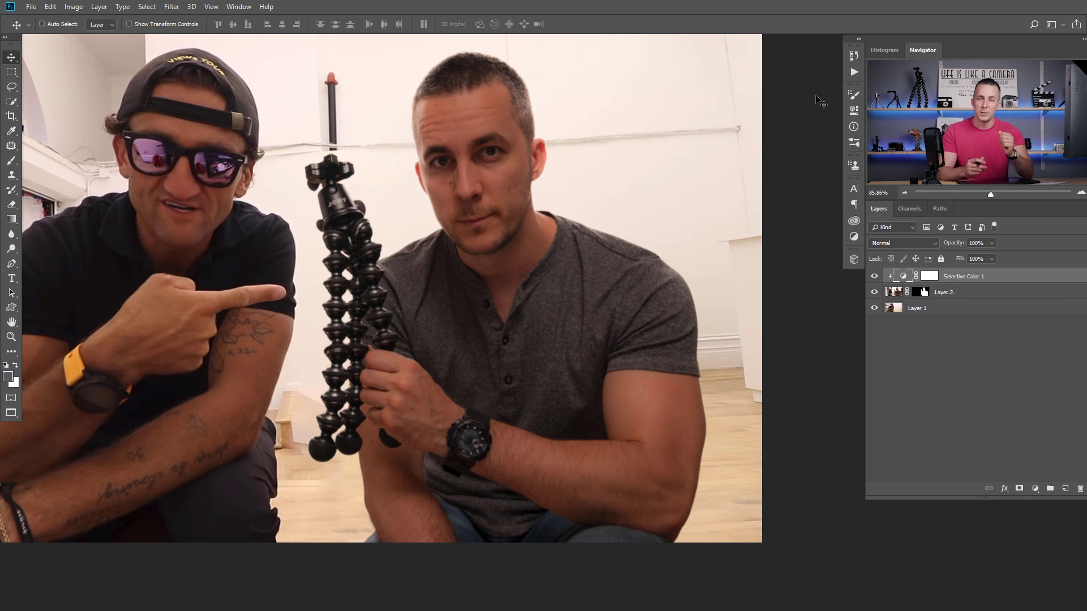
Step: Add a Curves adjustment clipped to the cutout man's layers, darken its midtones with a point at input 157 and output 95, and close its settings
scroll(455, 276, "down", 4)
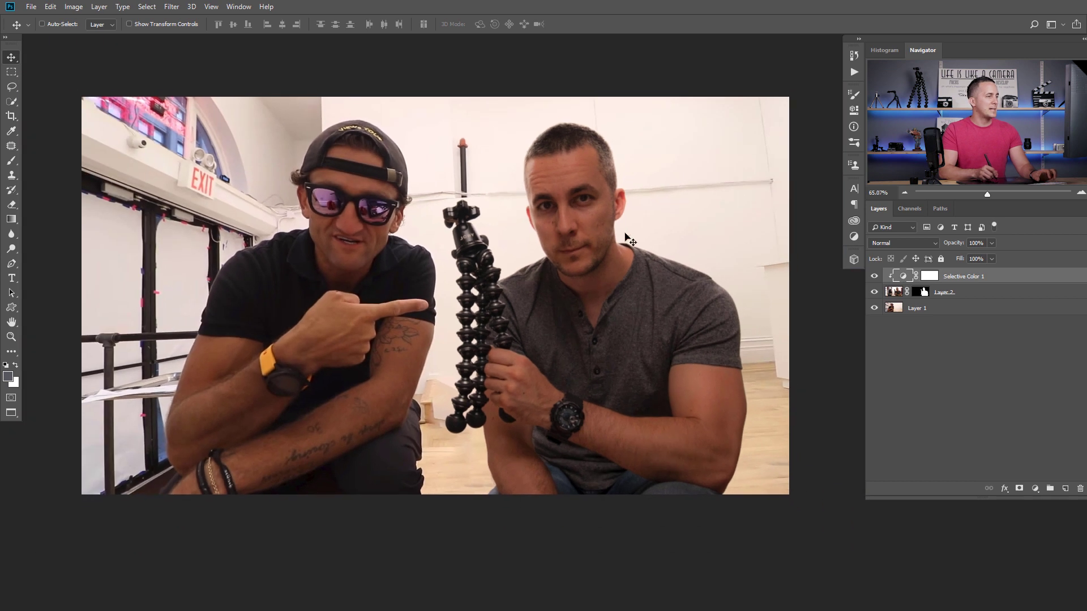
left_click_drag(566, 275, 541, 273)
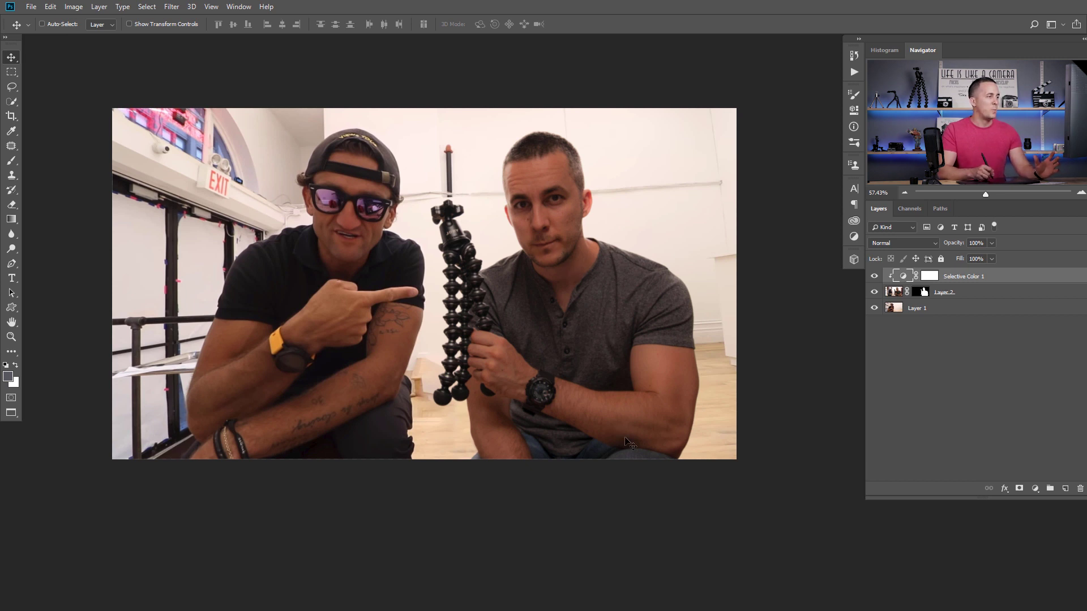
left_click(1034, 488)
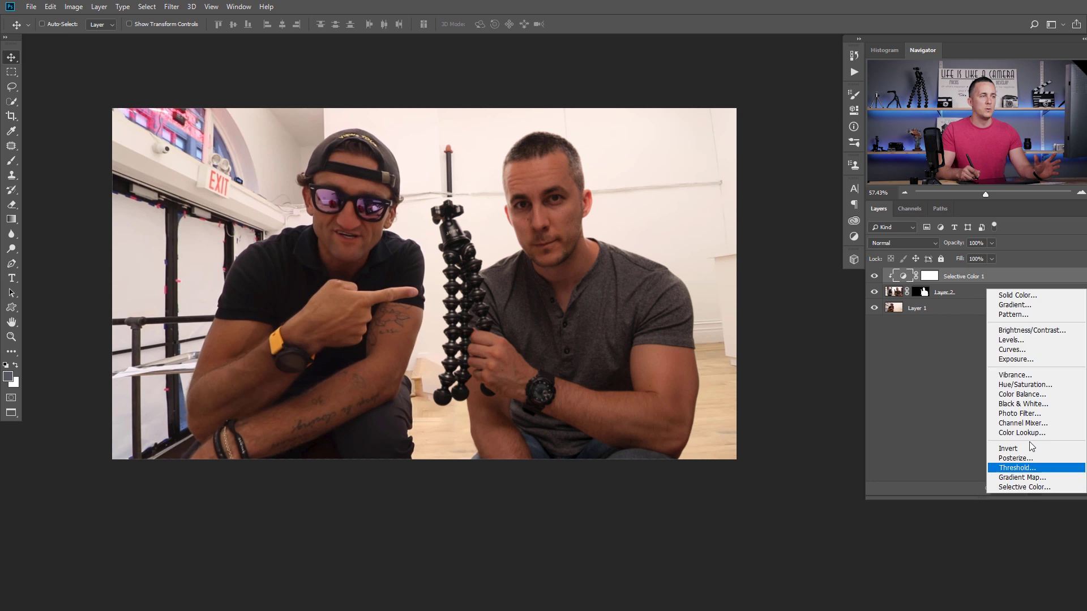
left_click(1008, 350)
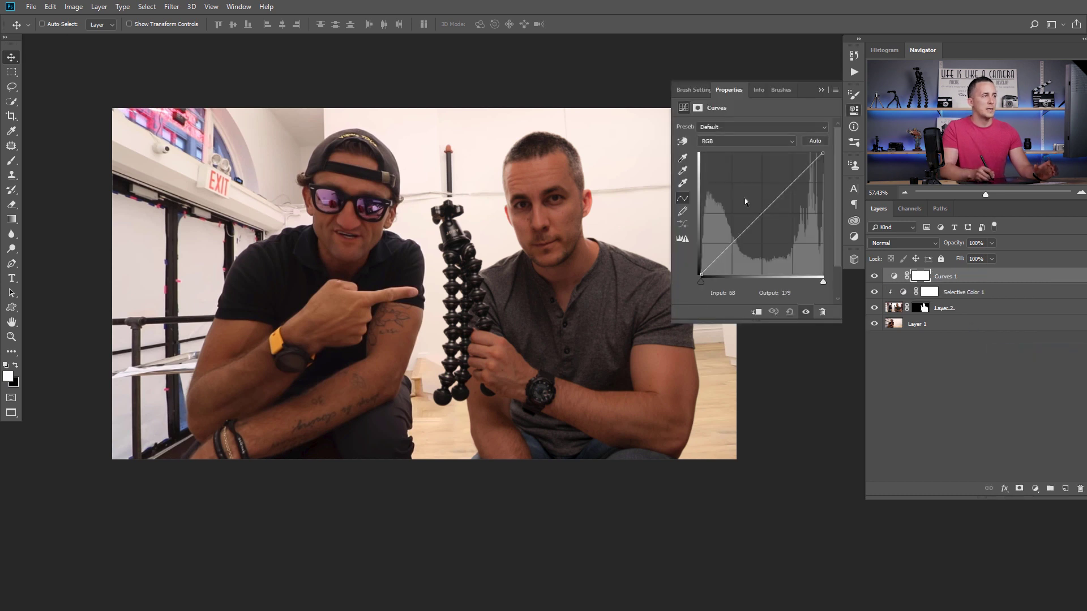
left_click_drag(762, 213, 776, 229)
left_click(757, 313)
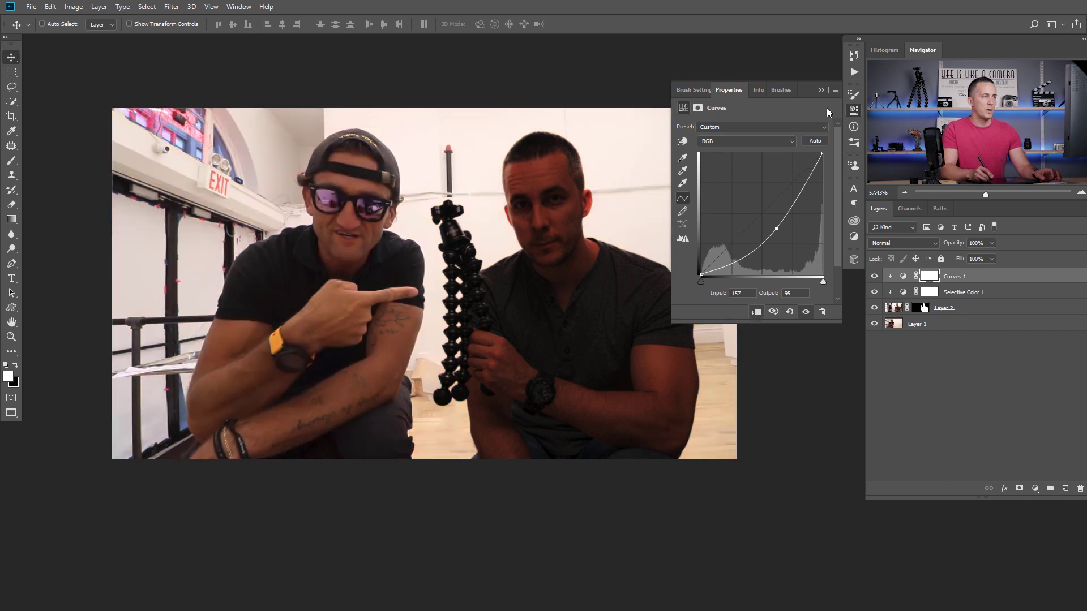
left_click(822, 90)
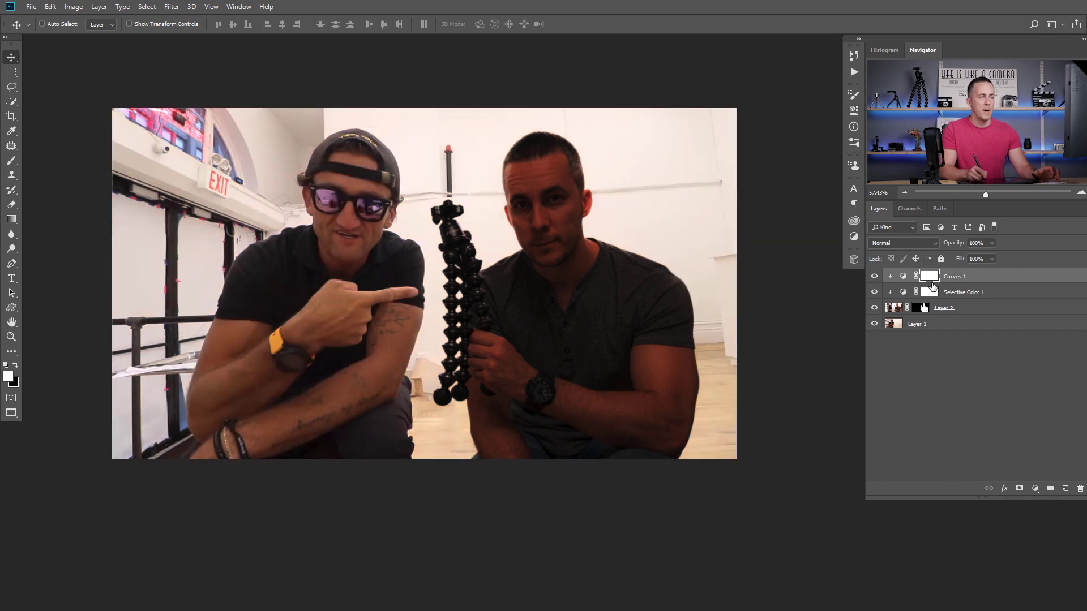
Step: Invert the Curves adjustment's mask to black and choose a round brush with lowered hardness
left_click_drag(930, 282, 927, 284)
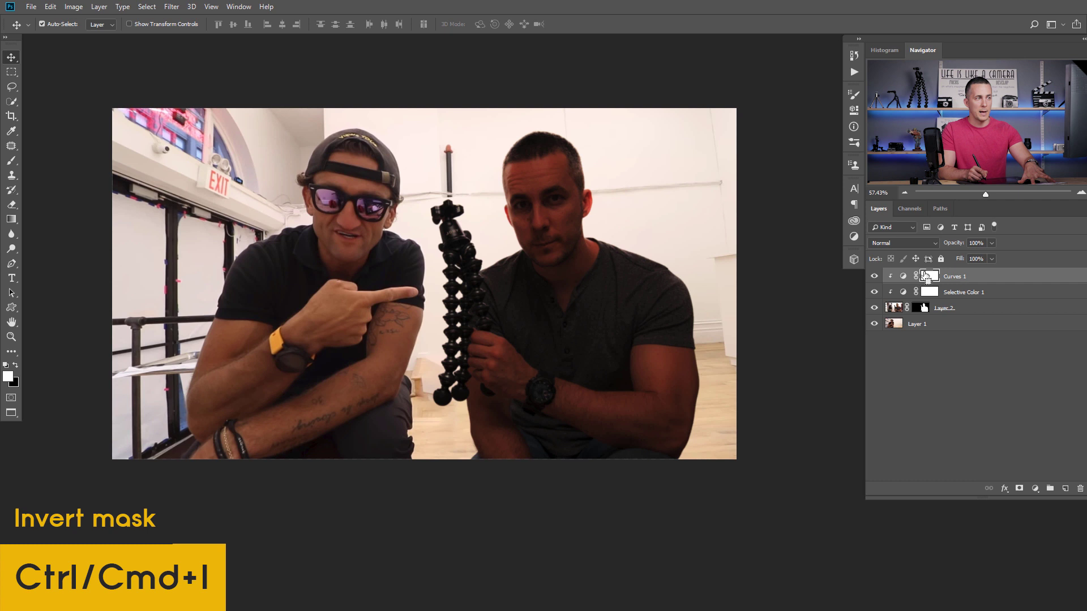
key("ctrl+i")
key("b")
right_click(561, 336)
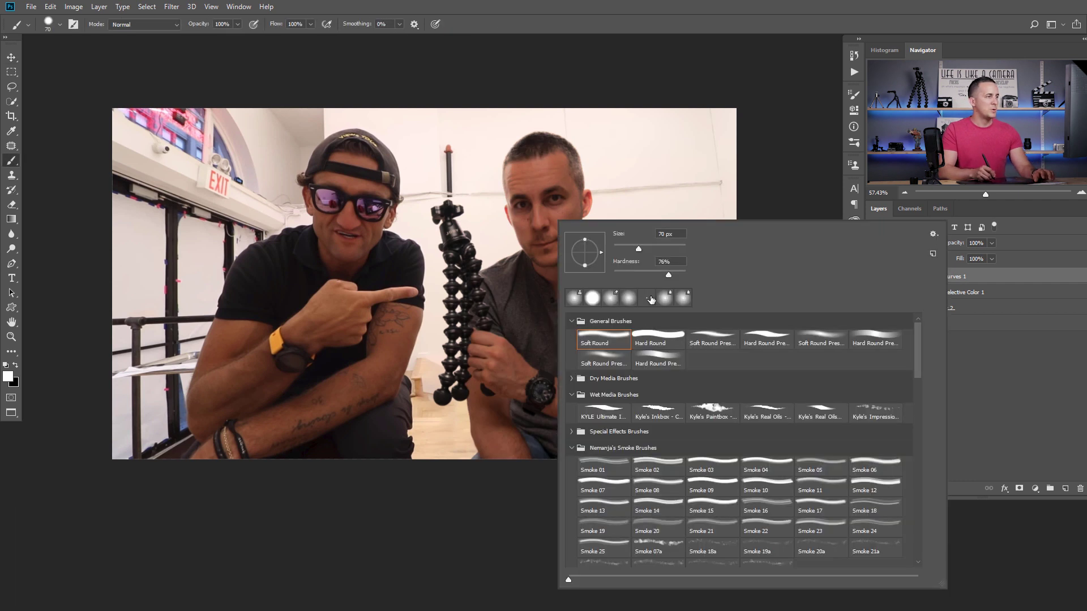
left_click_drag(648, 270, 610, 272)
left_click(484, 478)
Step: Paint white on the Curves mask with a 175-pixel brush at 10% opacity to darken the cutout man's lower arms and legs
key("bracketright")
key("bracketright")
key("bracketright")
key("bracketright")
key("bracketright")
key("bracketright")
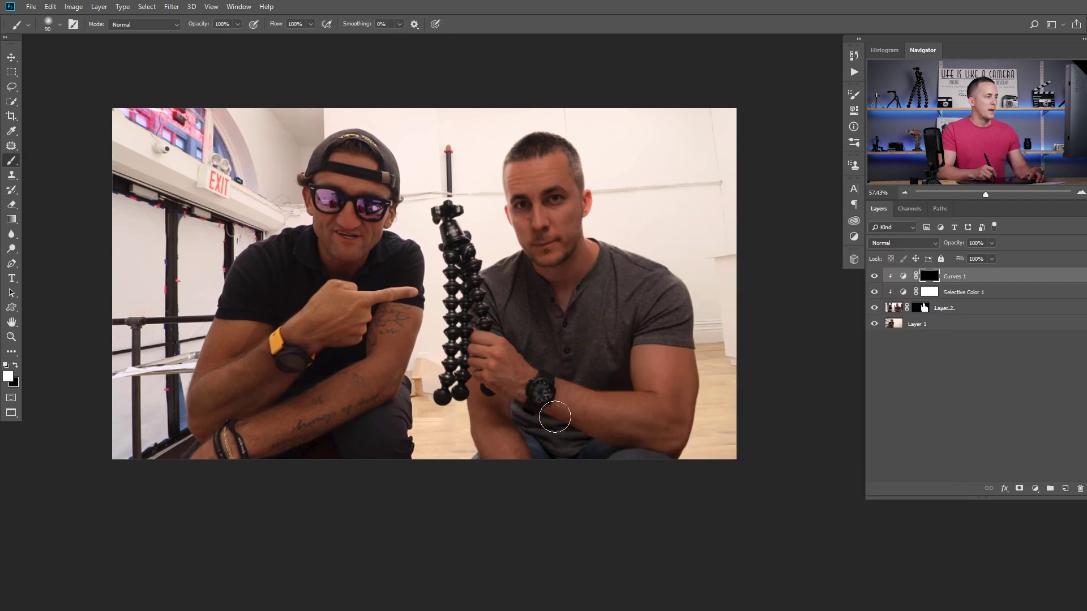
key("x")
key("1")
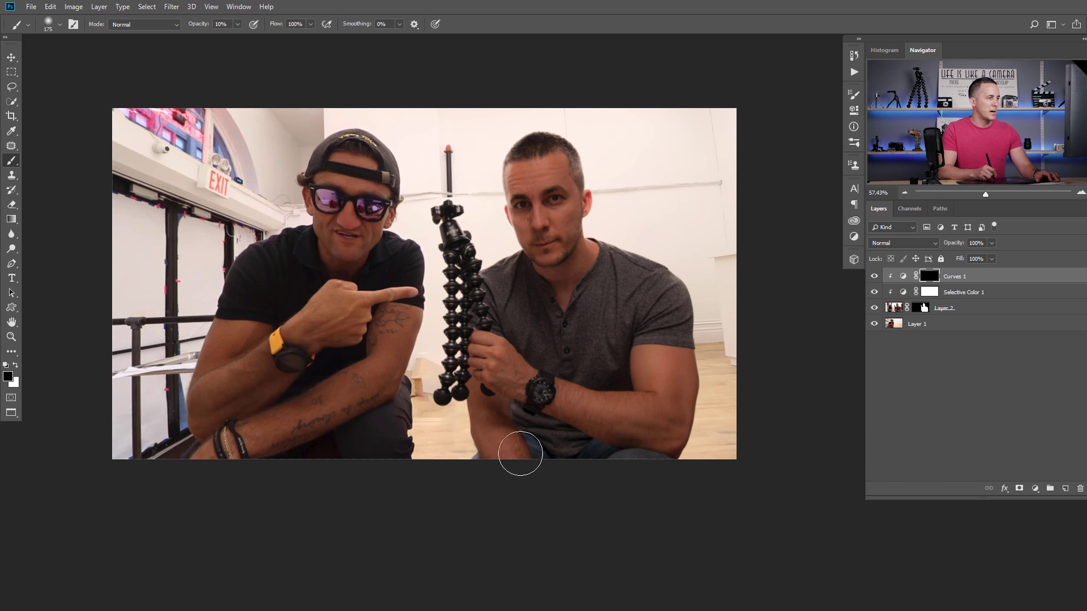
key("x")
mouse_move(518, 399)
left_mouse_down()
mouse_move(595, 438)
mouse_move(515, 408)
mouse_move(535, 477)
left_mouse_up()
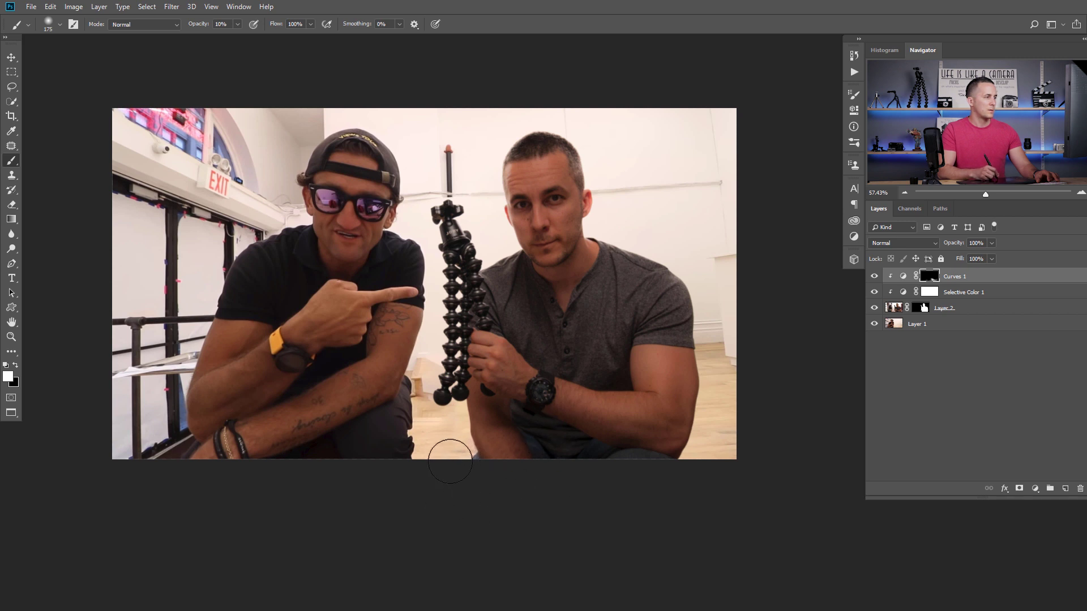
key("x")
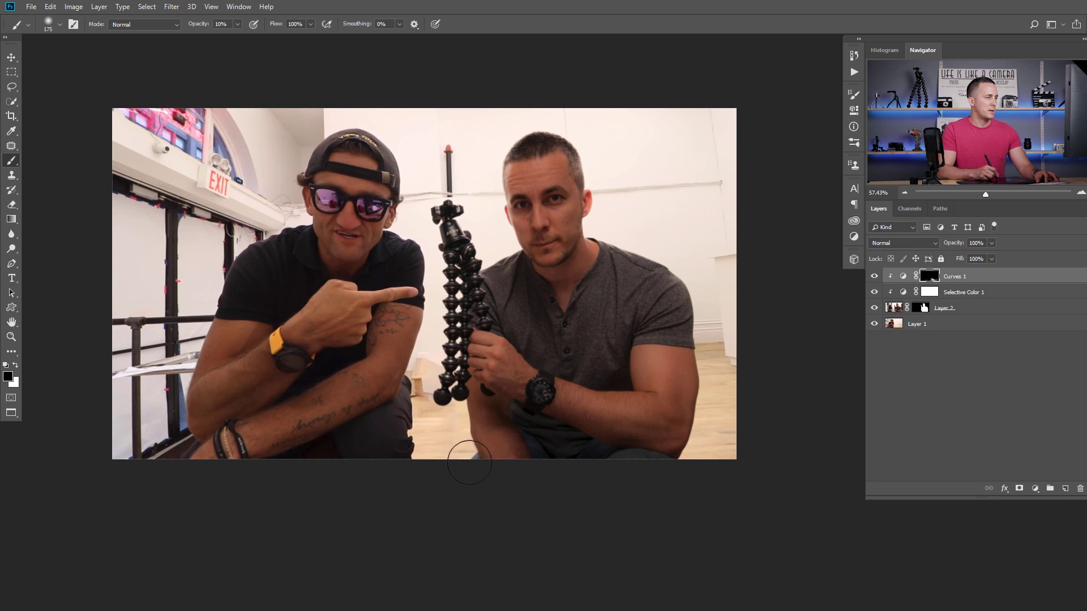
key("x")
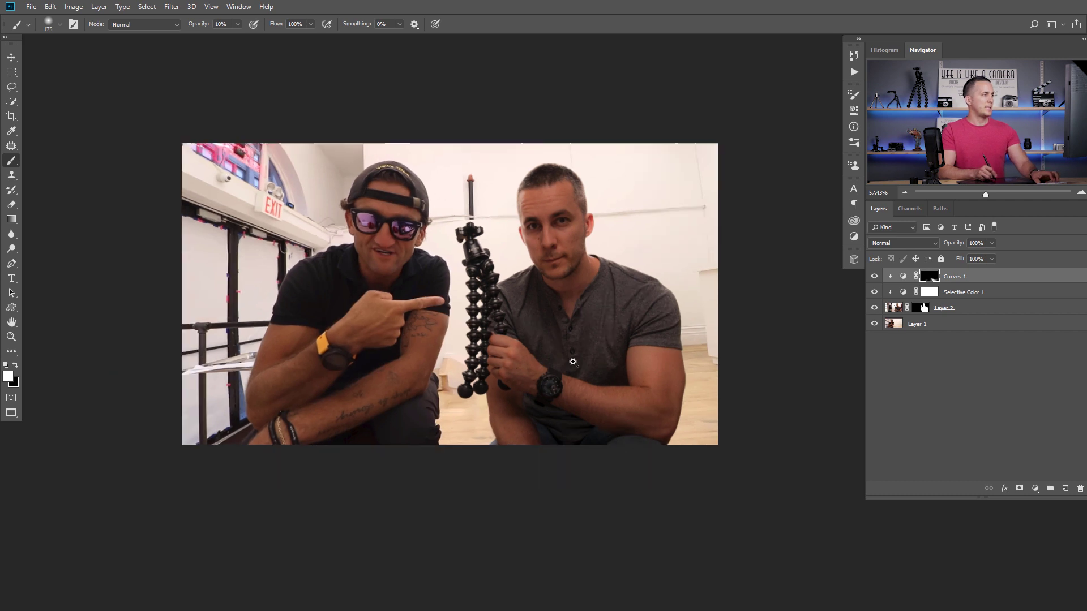
Step: Compare the whole composite with the clipped Curves and Selective Color adjustments hidden and shown
left_click_drag(573, 362, 523, 351)
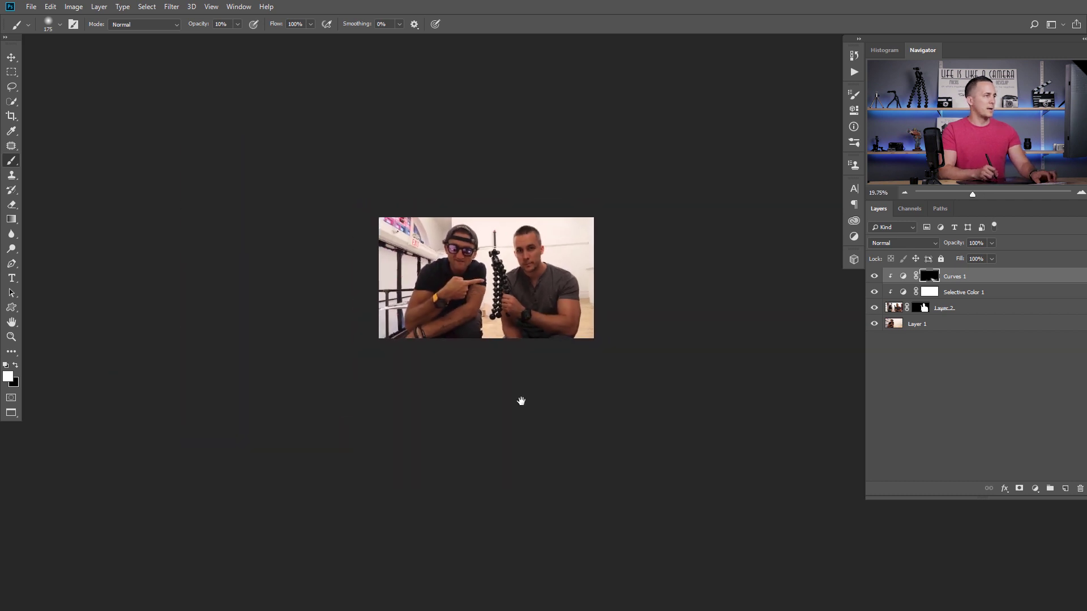
left_click_drag(875, 286, 877, 292)
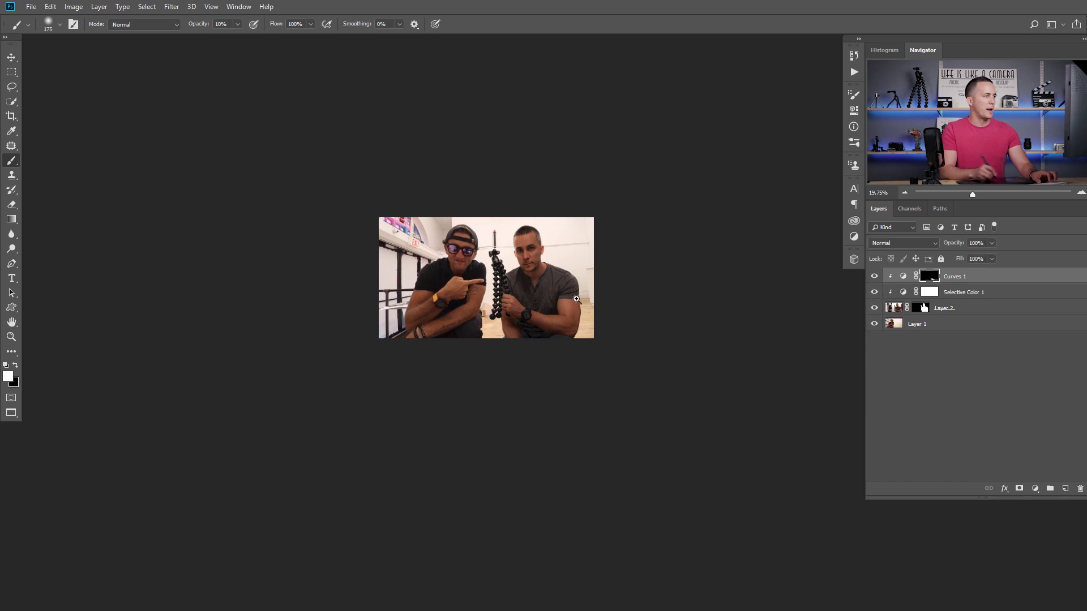
left_click_drag(498, 277, 548, 299)
mouse_move(616, 283)
left_mouse_down()
mouse_move(582, 328)
mouse_move(609, 301)
left_mouse_up()
left_click_drag(877, 277, 874, 294)
scroll(673, 332, "down", 2)
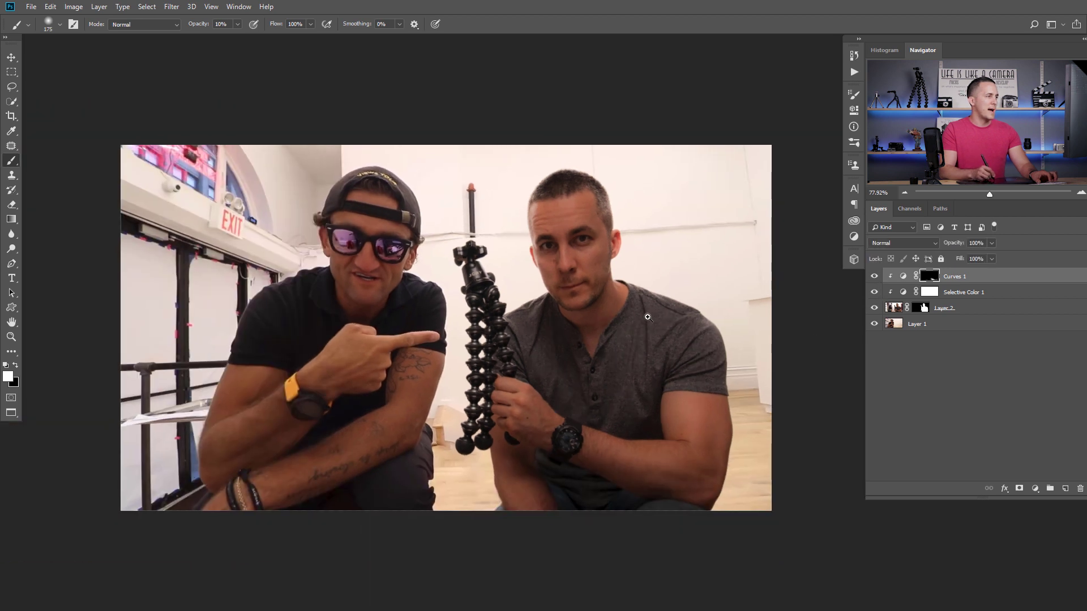
left_click_drag(634, 320, 607, 281)
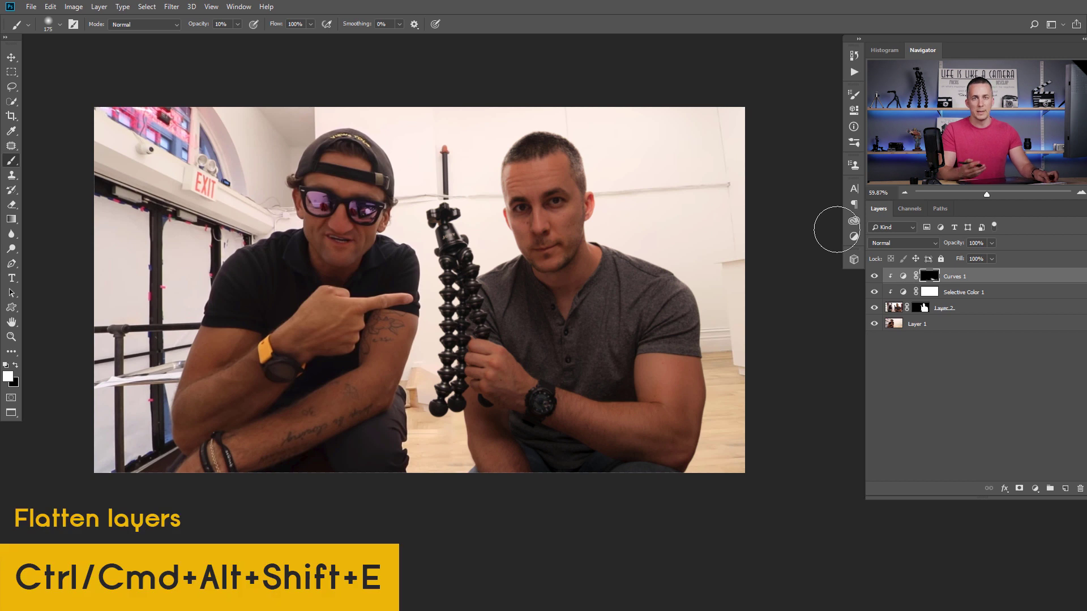
Step: Stamp all visible layers into a new layer and start a Camera Raw Filter with Clarity +13, Dehaze +3, Shadows +13 and Contrast +11
key("ctrl+alt+shift+e")
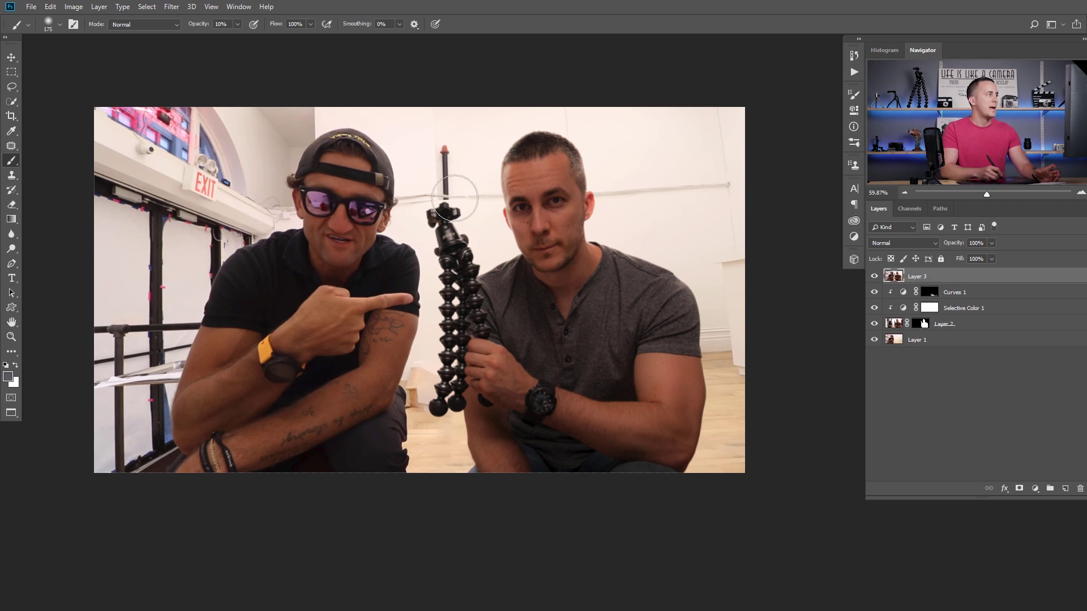
left_click(171, 6)
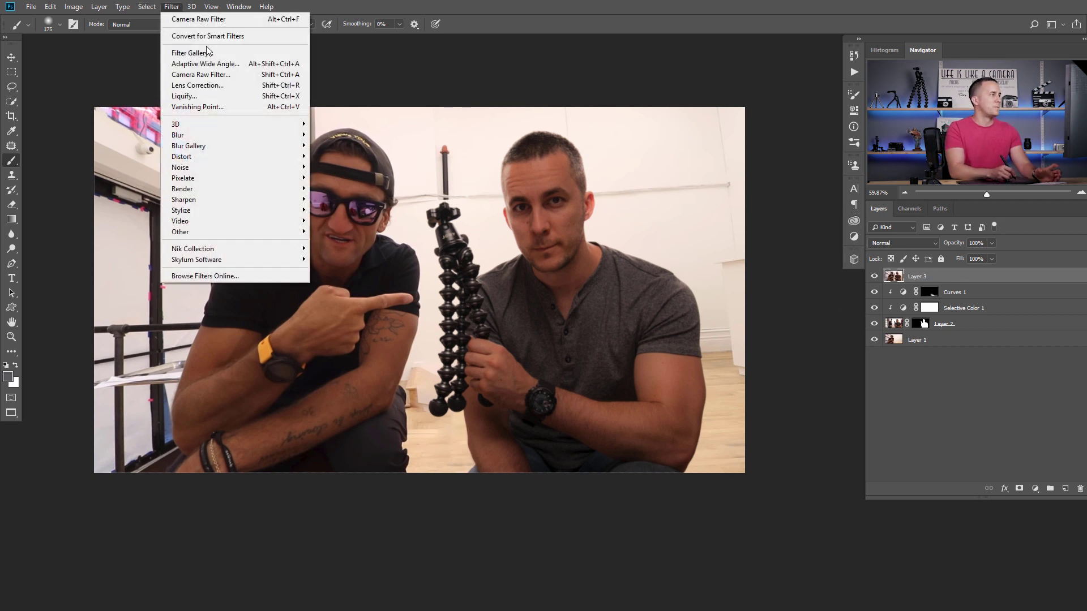
left_click(231, 77)
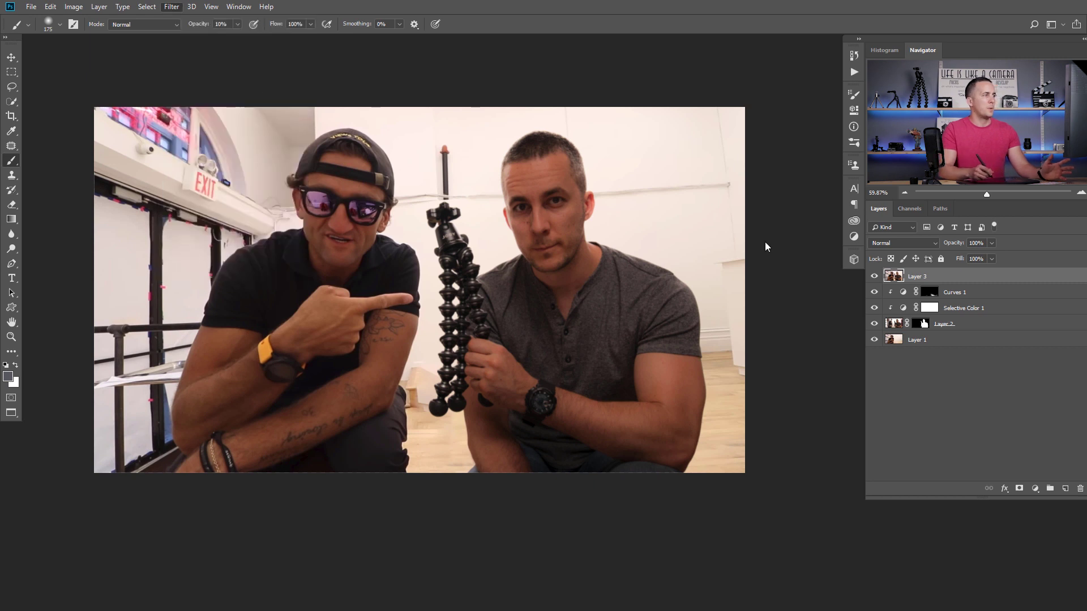
left_click_drag(1001, 387, 998, 404)
left_click_drag(997, 325, 1010, 291)
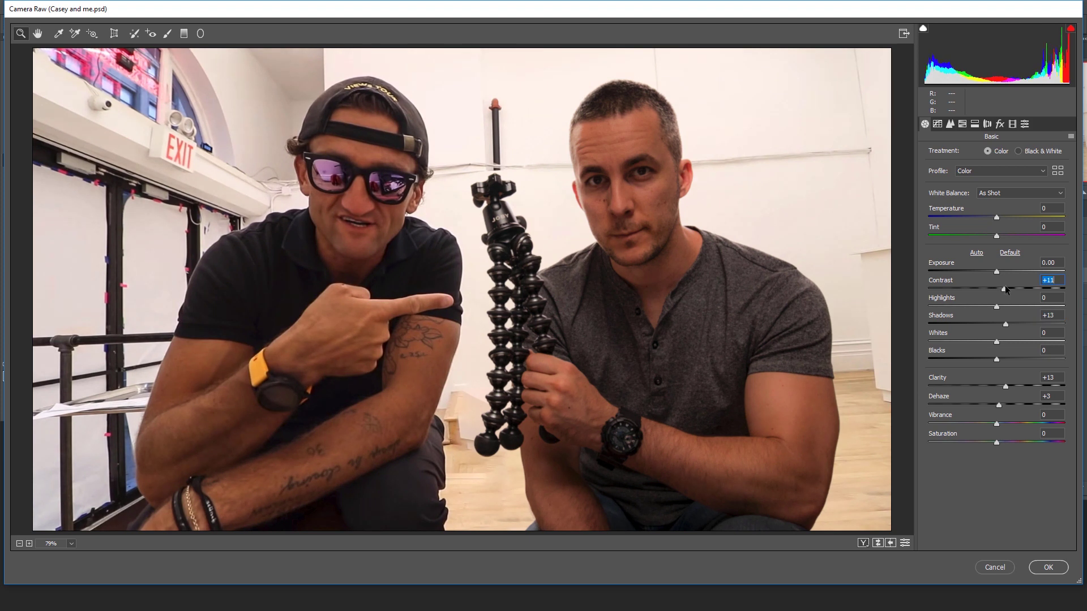
Step: Split-tone the shadows with hue 221 and saturation 9, and add a vignette with amount -8 and feather 63
left_click(974, 124)
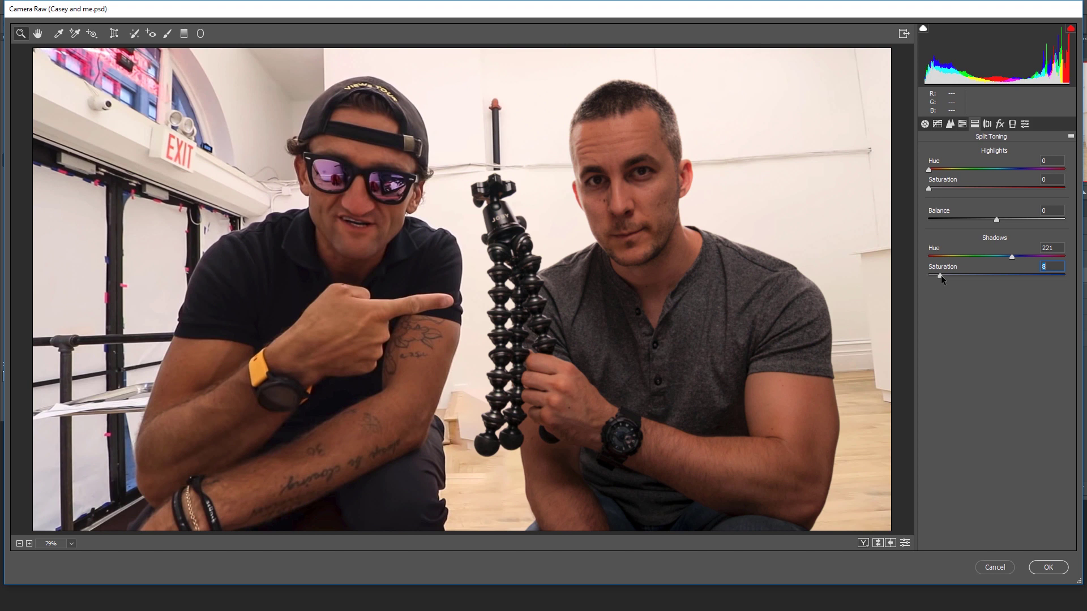
left_click(1000, 124)
mouse_move(996, 270)
left_mouse_down()
mouse_move(972, 271)
mouse_move(988, 272)
left_mouse_up()
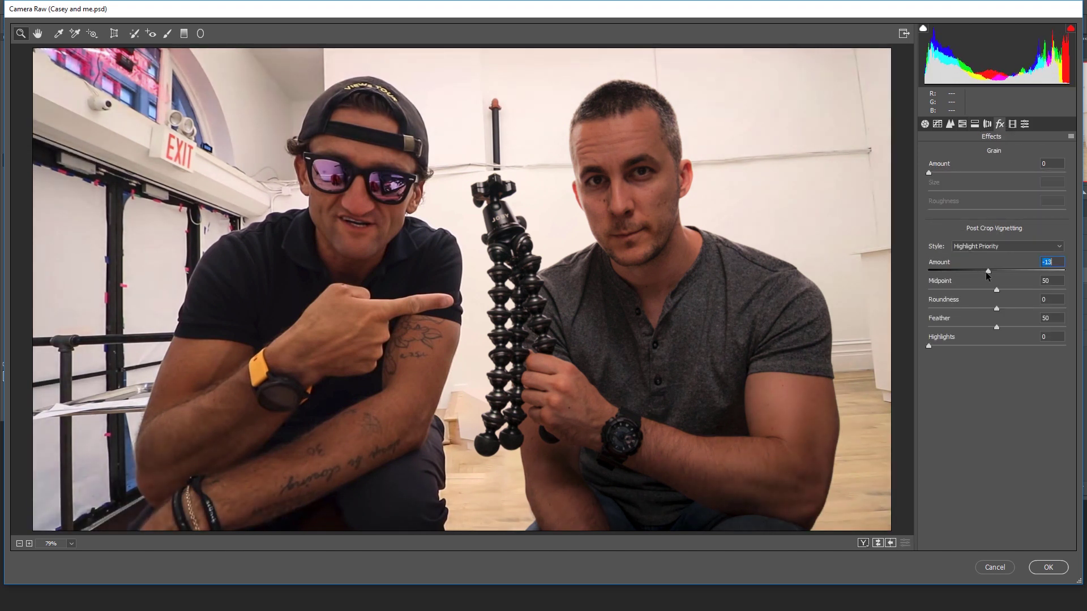
left_click_drag(996, 328, 1013, 327)
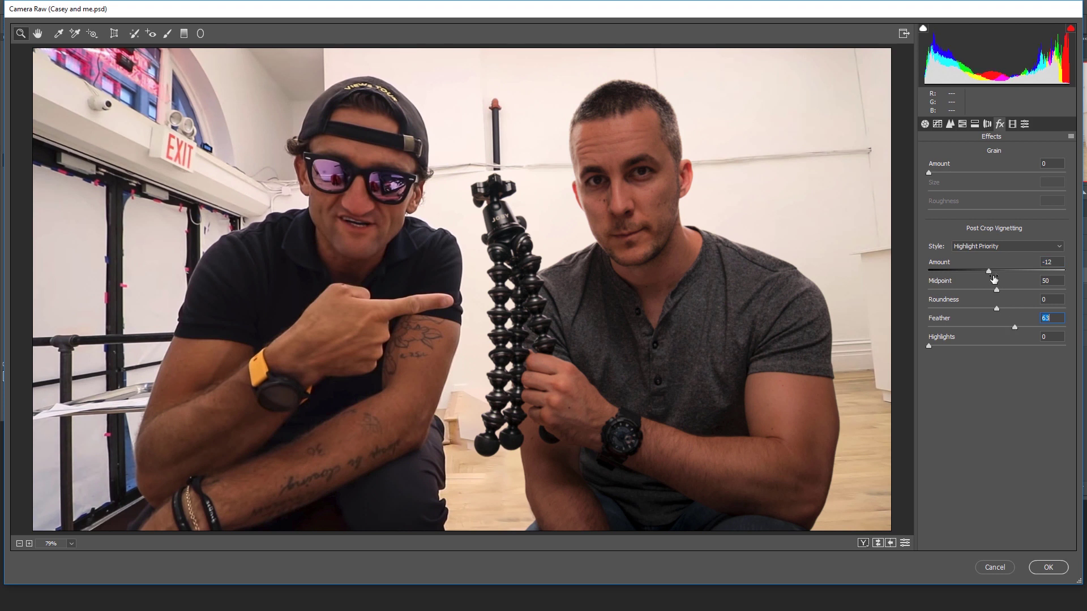
left_click_drag(989, 272, 991, 270)
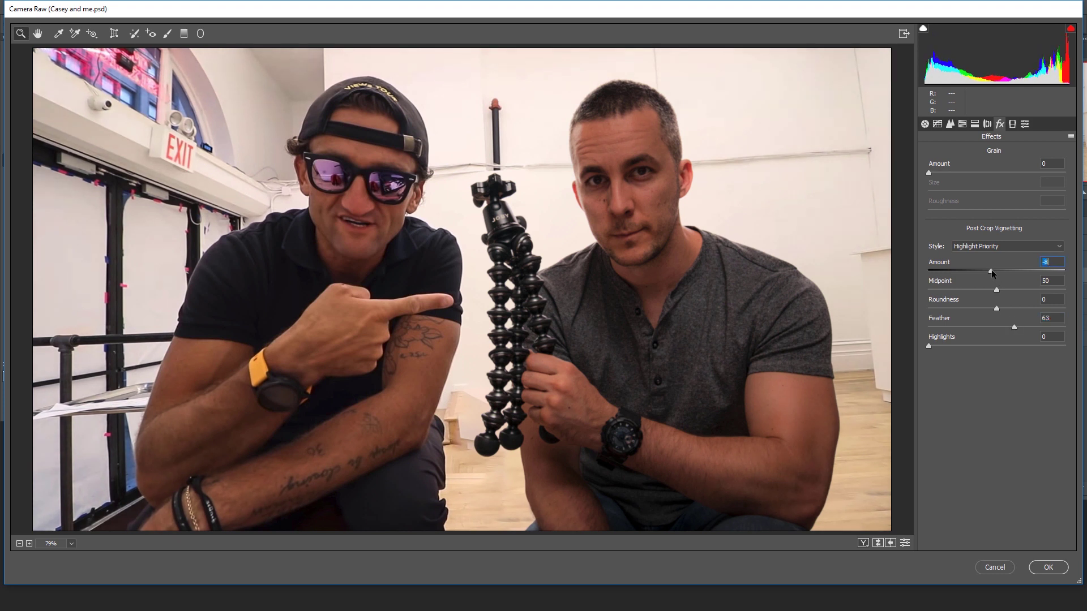
Step: Sharpen the merged image in Camera Raw with a sharpening amount of about 26
left_click(925, 124)
left_click(950, 124)
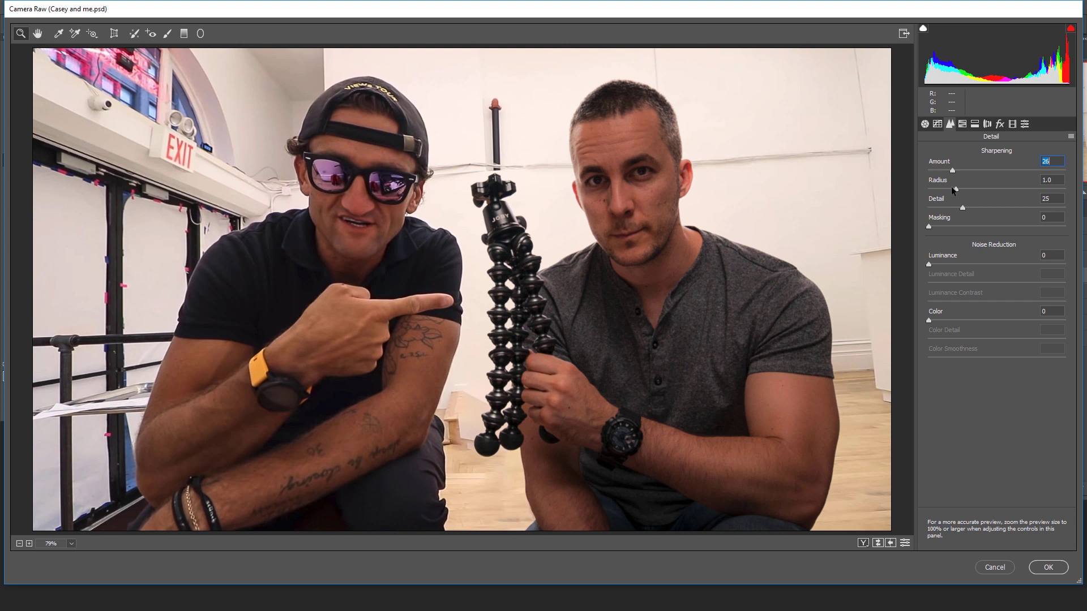
left_click_drag(951, 171, 938, 183)
Step: Set the Contrast to +12, compare the image before and after, and apply the Camera Raw Filter
left_click(926, 124)
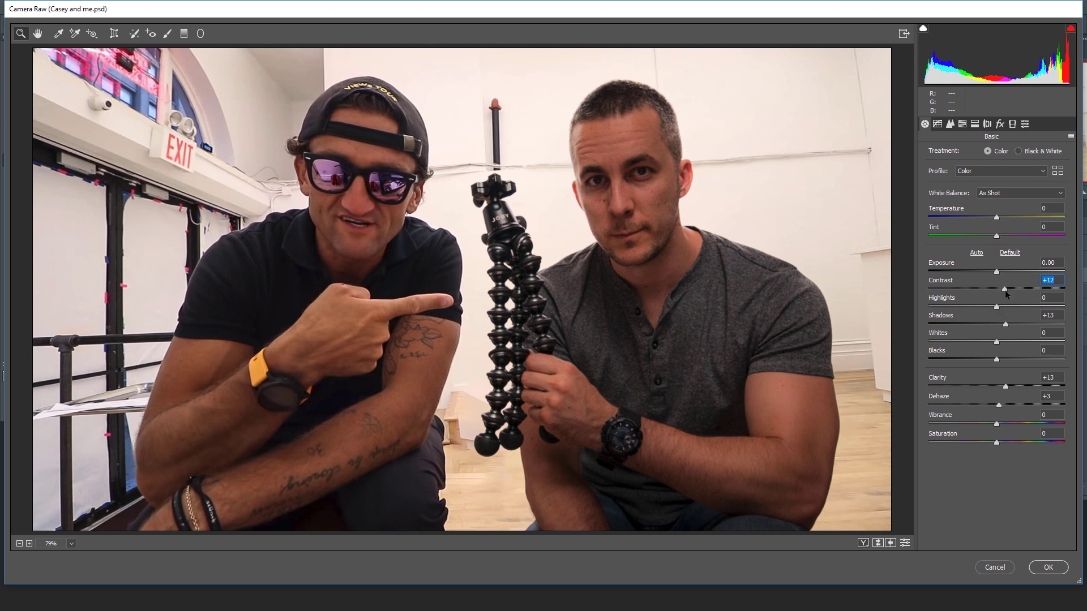
key("p")
key("p")
key("p")
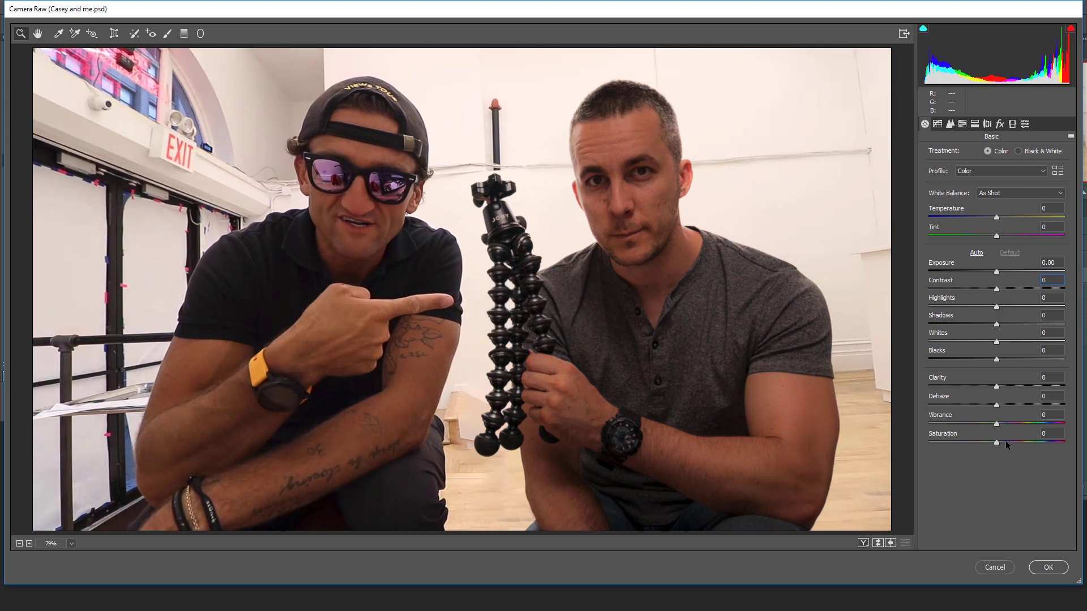
left_click(1048, 568)
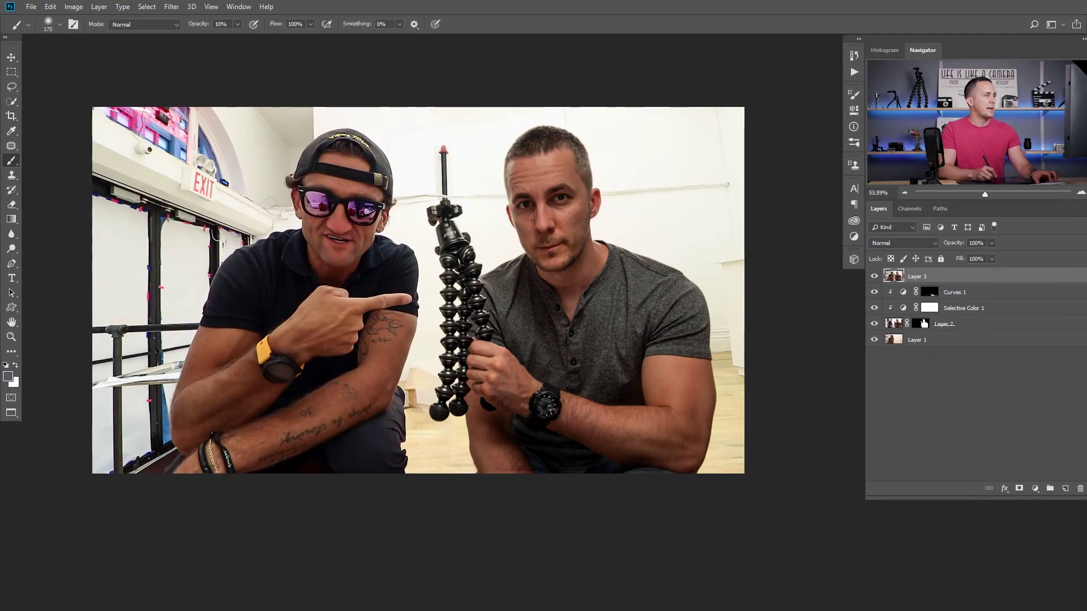